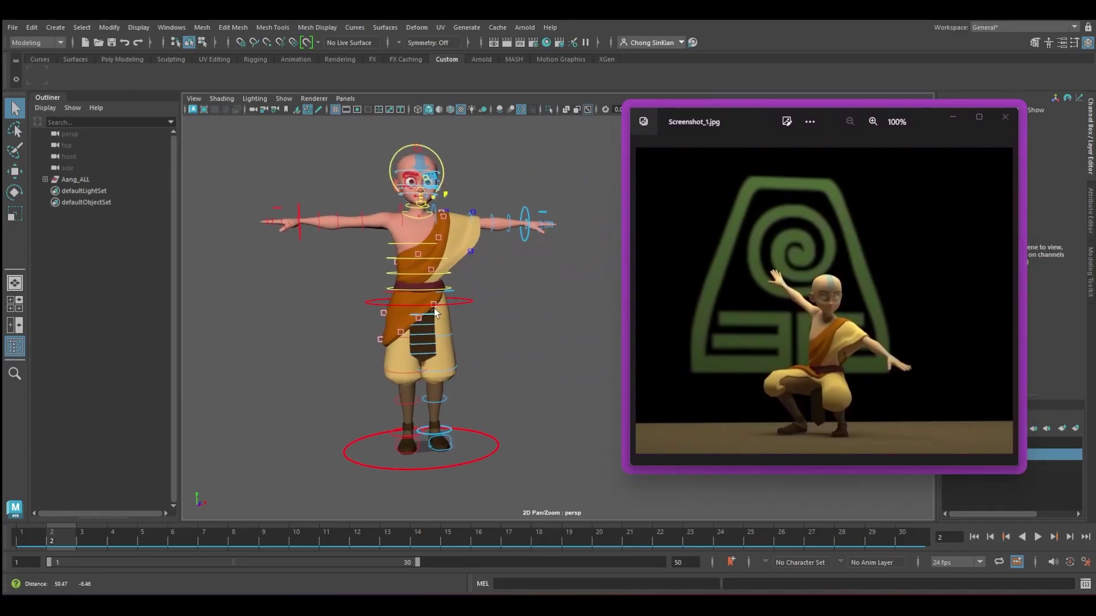
# - Lower the character's COG control to about -37 in Translate Y to bring the body into a crouch
pyautogui.keyDown('alt'); pyautogui.moveTo(457, 325); pyautogui.dragTo(399, 389); pyautogui.keyUp('alt')
pyautogui.keyDown('alt'); pyautogui.moveTo(400, 388); pyautogui.dragTo(402, 337, button='middle'); pyautogui.keyUp('alt')
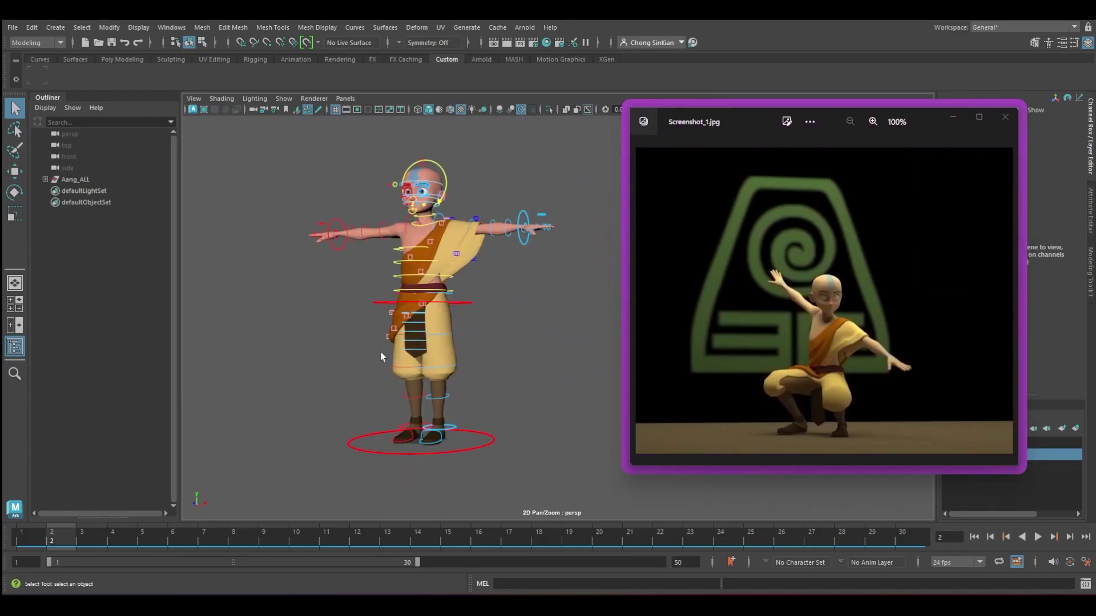
pyautogui.keyDown('alt'); pyautogui.moveTo(401, 190); pyautogui.dragTo(444, 332); pyautogui.keyUp('alt')
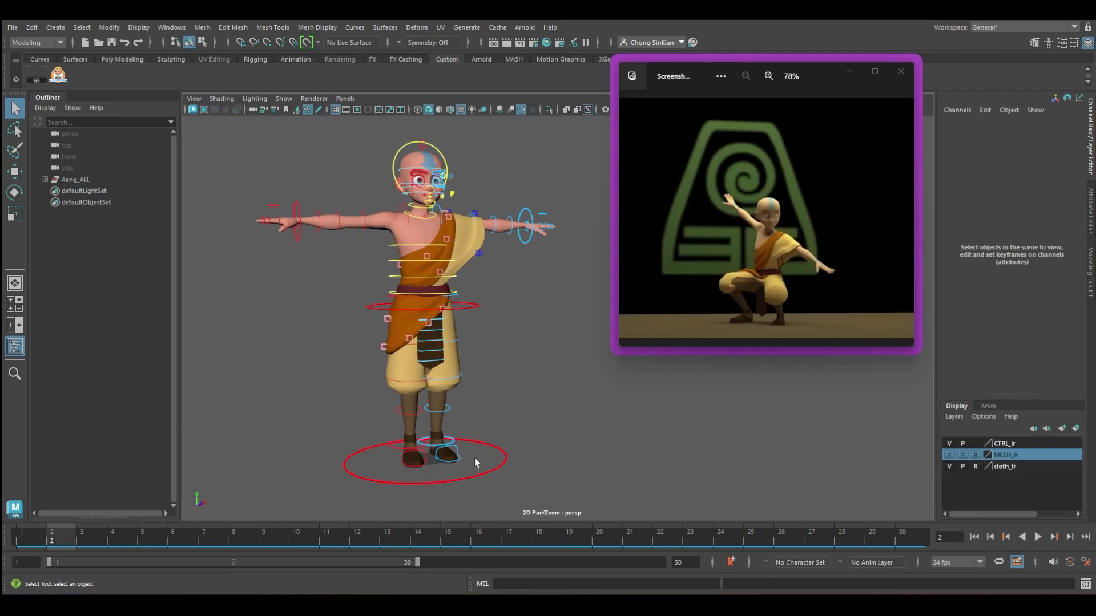
pyautogui.click(505, 457)
pyautogui.press('w')
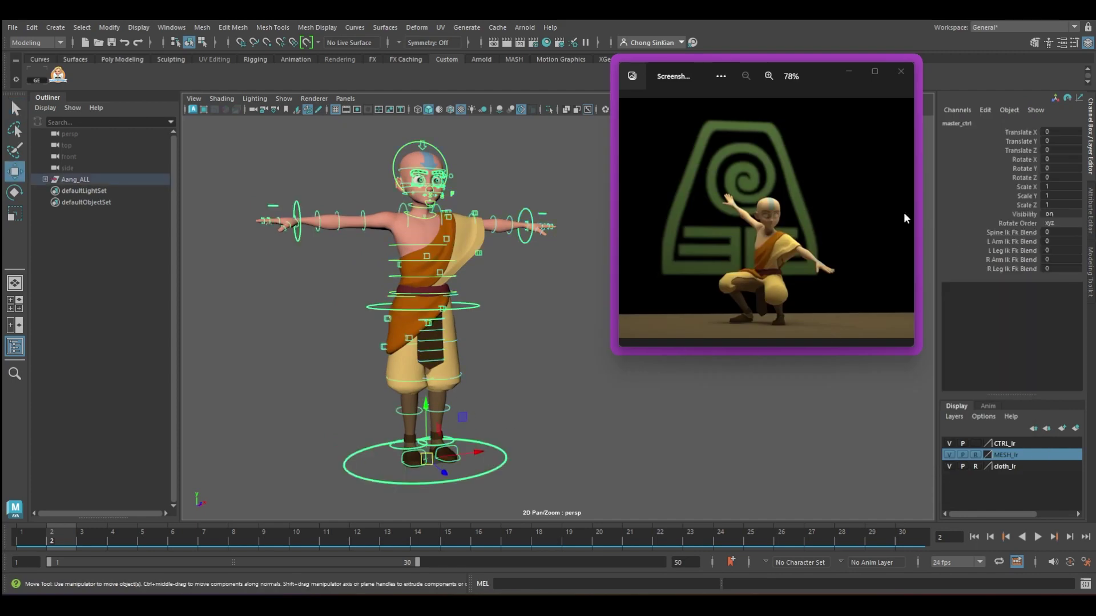
pyautogui.press('q')
pyautogui.click(471, 309)
pyautogui.press('w')
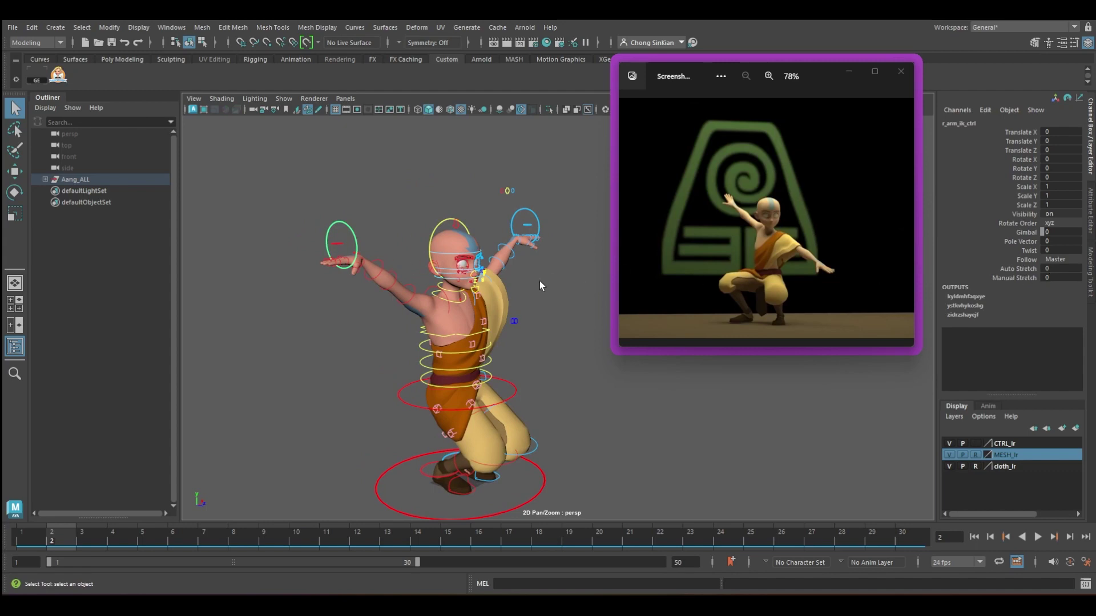
# - Set L Arm Ik Fk Blend and R Arm Ik Fk Blend to 1 on the master control
pyautogui.keyDown('alt'); pyautogui.moveTo(539, 281); pyautogui.dragTo(507, 372); pyautogui.keyUp('alt')
pyautogui.moveTo(446, 440); pyautogui.dragTo(446, 440)
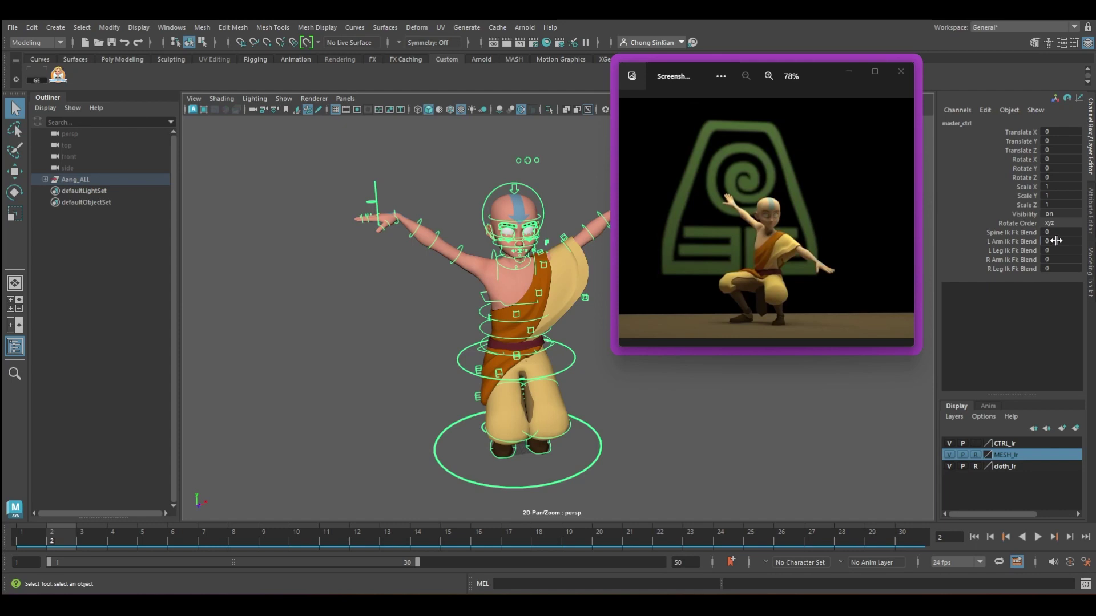
pyautogui.click(1021, 241)
pyautogui.moveTo(520, 309); pyautogui.dragTo(571, 330, button='middle')
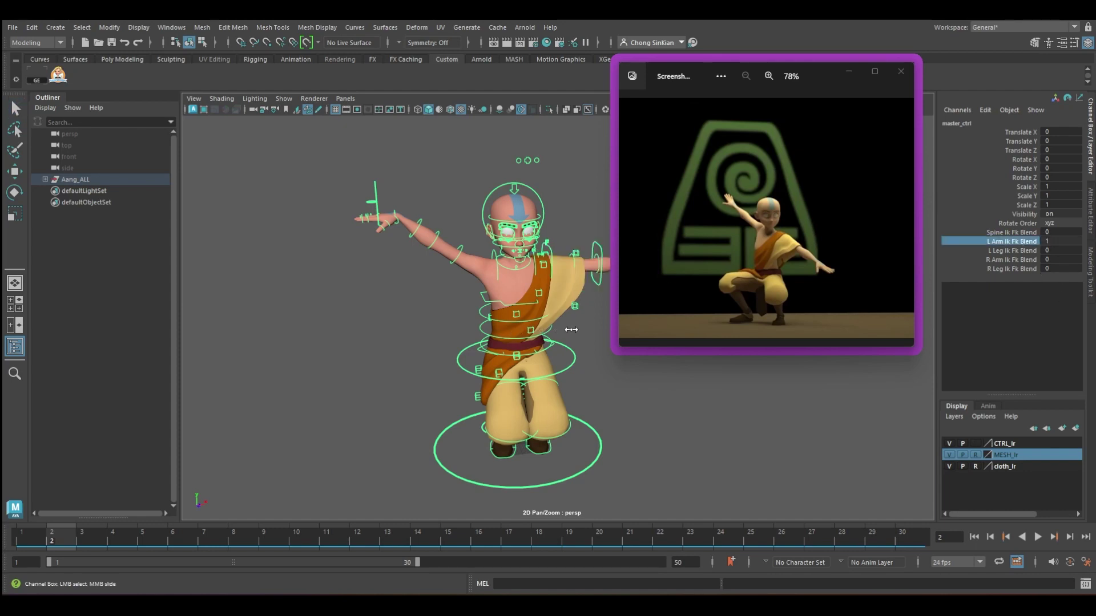
pyautogui.click(1012, 259)
pyautogui.moveTo(323, 299); pyautogui.dragTo(415, 286, button='middle')
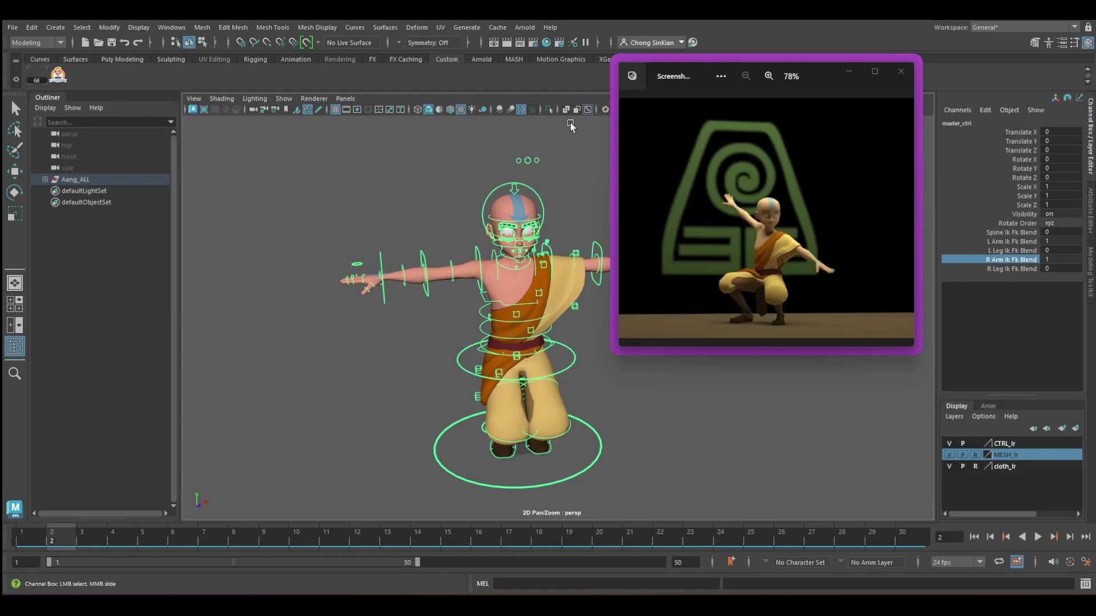
# - Spread the feet apart with the leg IK controls, placing the left one at about 14.6 in Translate X and 1.3 in Translate Z
pyautogui.keyDown('alt'); pyautogui.moveTo(505, 281); pyautogui.dragTo(386, 274, button='middle'); pyautogui.keyUp('alt')
pyautogui.keyDown('alt'); pyautogui.moveTo(386, 274); pyautogui.dragTo(353, 286, button='right'); pyautogui.keyUp('alt')
pyautogui.click(320, 399)
pyautogui.keyDown('alt'); pyautogui.moveTo(342, 408); pyautogui.dragTo(494, 416, button='right'); pyautogui.keyUp('alt')
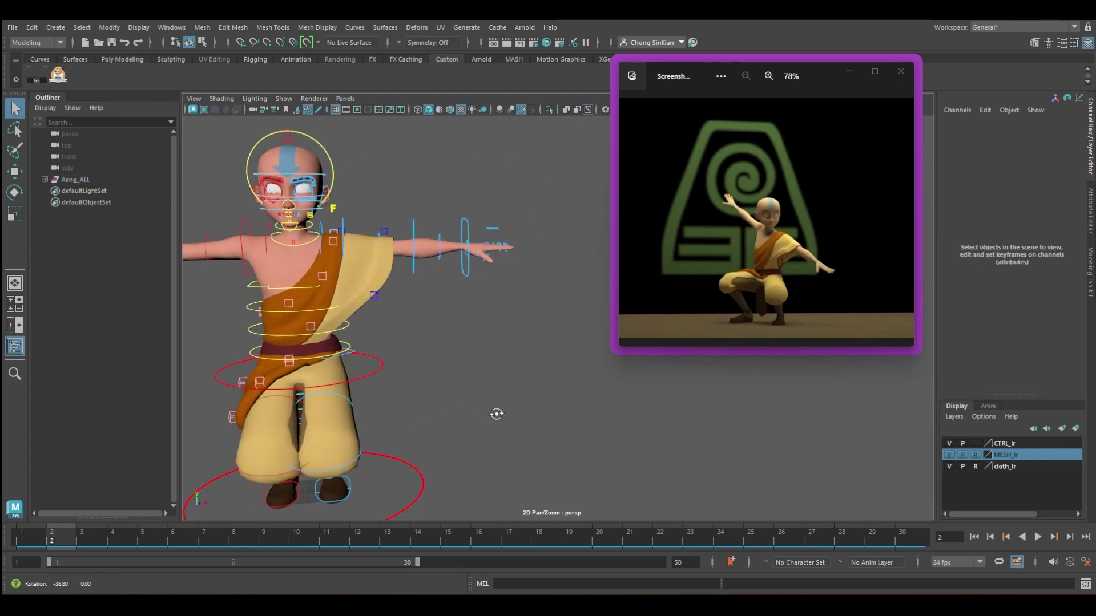
pyautogui.keyDown('alt'); pyautogui.moveTo(376, 428); pyautogui.dragTo(452, 342, button='middle'); pyautogui.keyUp('alt')
pyautogui.moveTo(348, 408)
pyautogui.keyDown('alt'); pyautogui.mouseDown()
pyautogui.moveTo(434, 418)
pyautogui.moveTo(348, 422)
pyautogui.mouseUp(); pyautogui.keyUp('alt')
pyautogui.click(409, 420)
pyautogui.press('w')
pyautogui.moveTo(434, 391); pyautogui.dragTo(400, 392)
pyautogui.click(422, 388)
pyautogui.moveTo(459, 375); pyautogui.dragTo(377, 371)
# - Raise the COG control to about -23 in Translate Y and shift it back to about -9.6 in Translate Z
pyautogui.keyDown('alt'); pyautogui.moveTo(468, 337); pyautogui.dragTo(508, 374, button='middle'); pyautogui.keyUp('alt')
pyautogui.press('q')
pyautogui.click(594, 315)
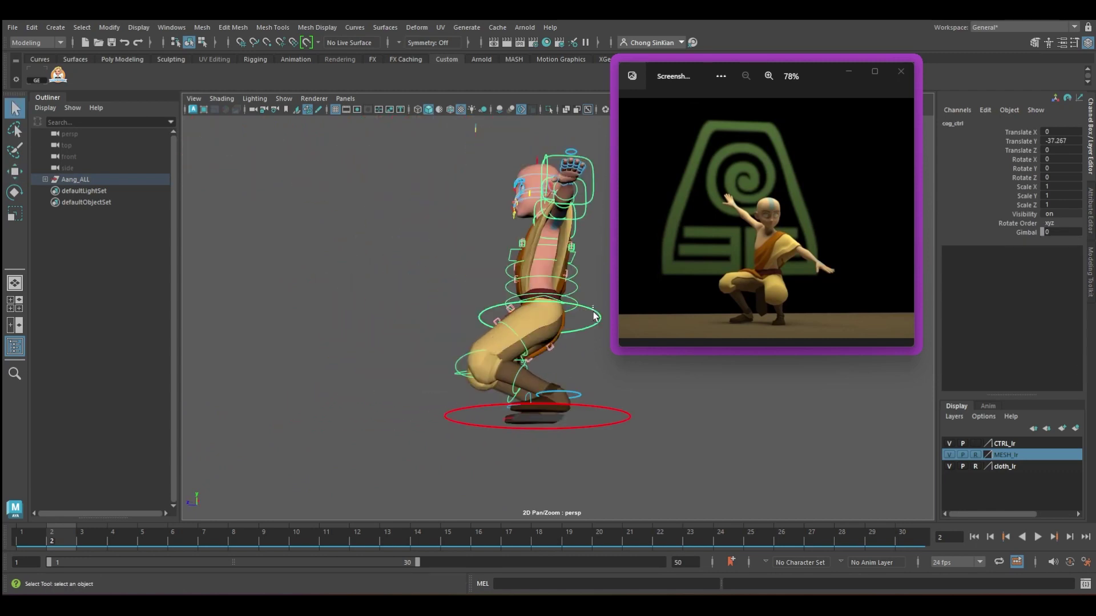
pyautogui.press('w')
pyautogui.moveTo(501, 280); pyautogui.dragTo(508, 253)
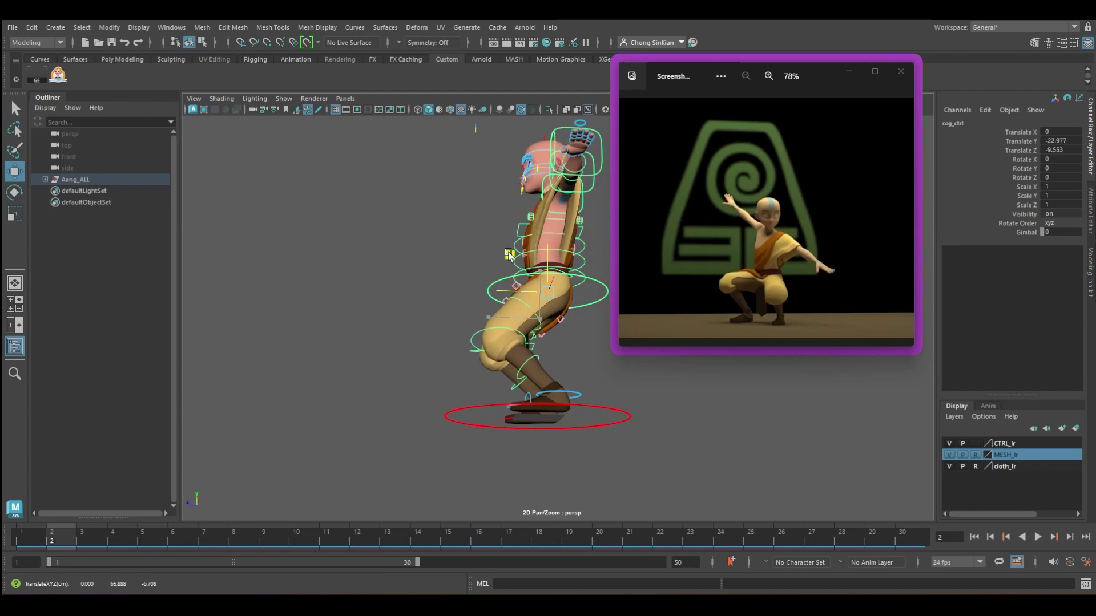
# - Turn the left leg IK control outward to about 48.7 in Rotate Y and set its Twist to -60.9
pyautogui.press('q')
pyautogui.click(537, 395)
pyautogui.keyDown('alt'); pyautogui.moveTo(536, 407); pyautogui.dragTo(622, 411); pyautogui.keyUp('alt')
pyautogui.click(1012, 251)
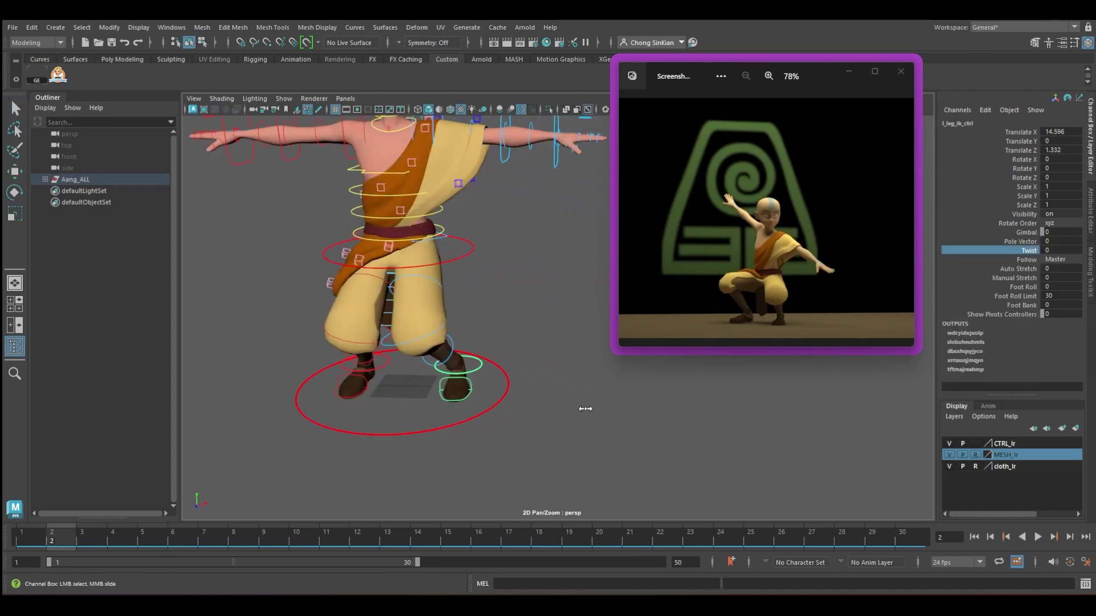
pyautogui.moveTo(585, 409); pyautogui.dragTo(433, 388, button='middle')
pyautogui.press('q')
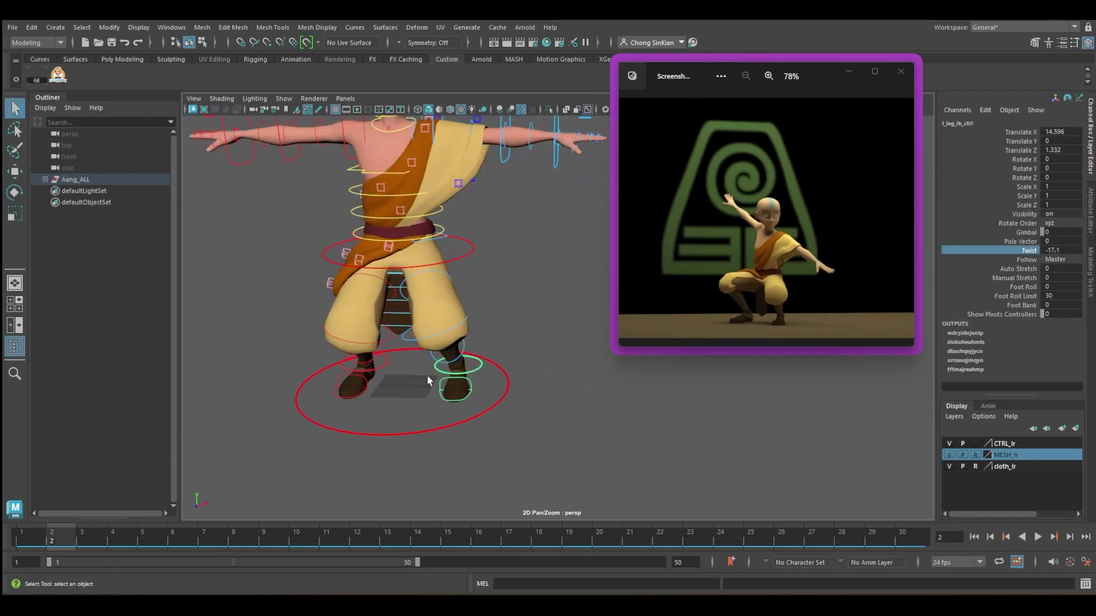
pyautogui.keyDown('alt'); pyautogui.moveTo(429, 380); pyautogui.dragTo(512, 348); pyautogui.keyUp('alt')
pyautogui.press('e')
pyautogui.press('q')
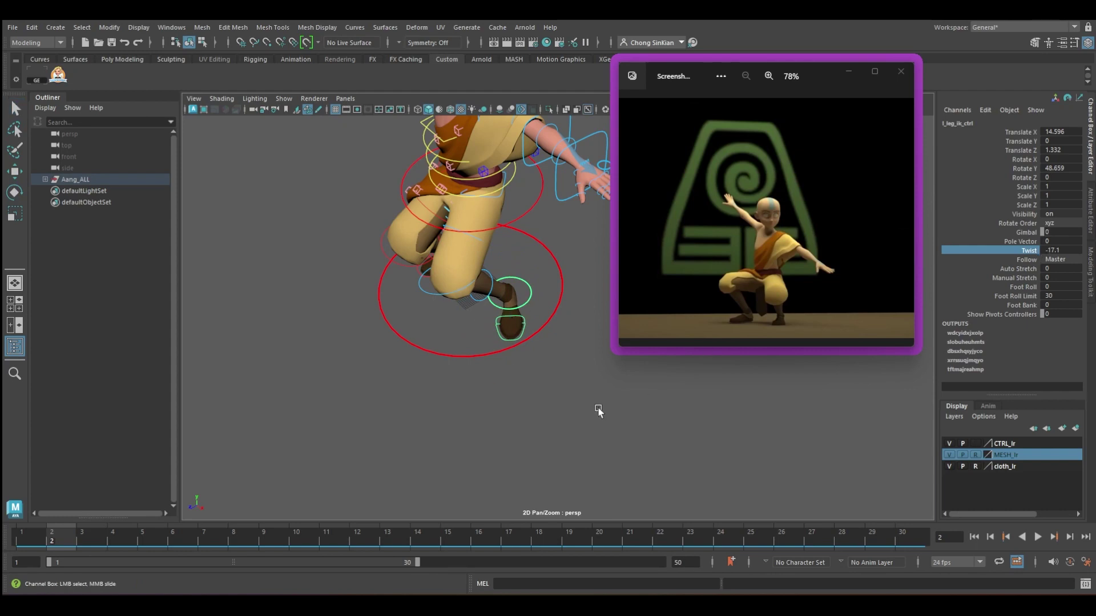
pyautogui.moveTo(599, 411); pyautogui.dragTo(289, 401, button='middle')
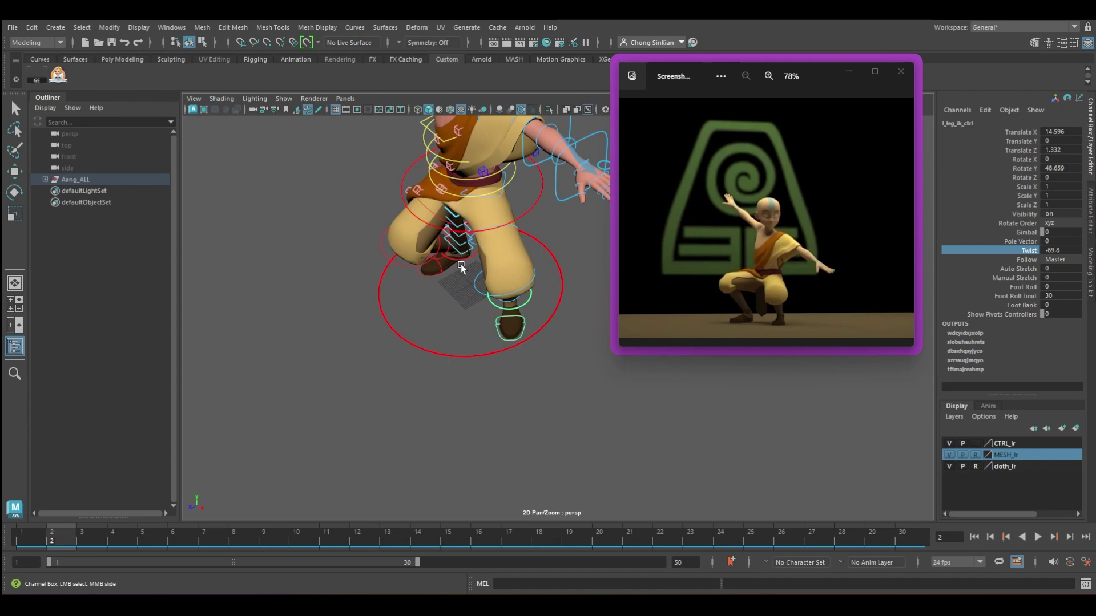
pyautogui.moveTo(461, 265); pyautogui.dragTo(511, 274, button='middle')
# - Move the left leg IK control to about 7.4 in Translate X and 10.4 in Translate Z
pyautogui.press('w')
pyautogui.moveTo(504, 334); pyautogui.dragTo(475, 338)
pyautogui.press('q')
# - Adjust the right leg IK control to about -8.8 in Translate X, 4.8 in Translate Z, -13.2 in Rotate Y and -19.7 Twist
pyautogui.keyDown('alt'); pyautogui.moveTo(343, 411); pyautogui.dragTo(423, 392); pyautogui.keyUp('alt')
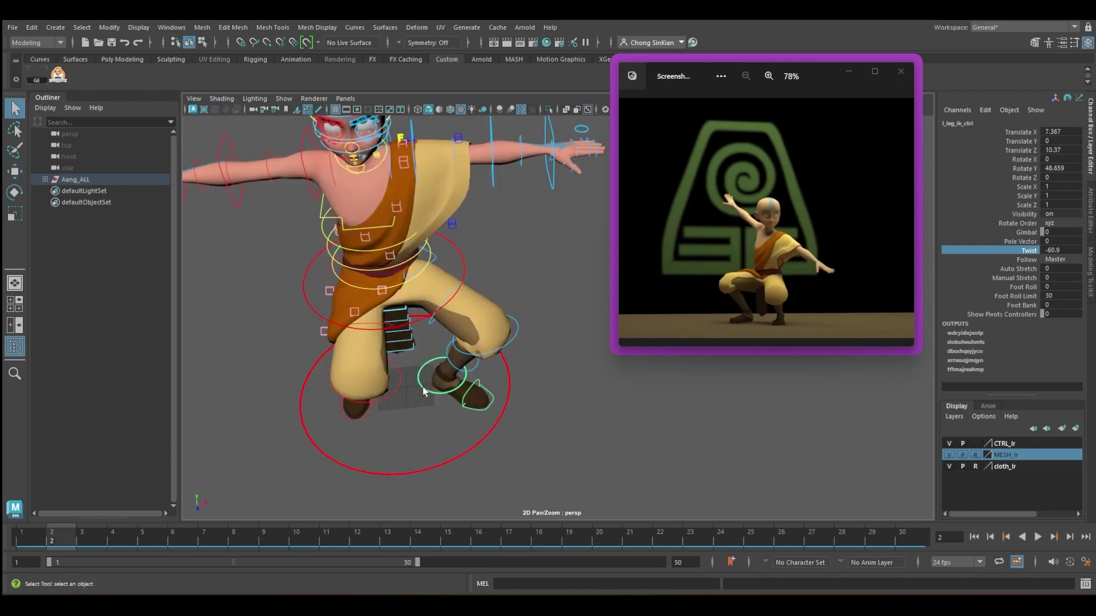
pyautogui.keyDown('alt'); pyautogui.moveTo(435, 388); pyautogui.dragTo(576, 332, button='middle'); pyautogui.keyUp('alt')
pyautogui.click(502, 338)
pyautogui.press('w')
pyautogui.moveTo(540, 341)
pyautogui.mouseDown()
pyautogui.moveTo(552, 346)
pyautogui.moveTo(545, 353)
pyautogui.mouseUp()
pyautogui.click(1029, 250)
pyautogui.moveTo(568, 406); pyautogui.dragTo(455, 399, button='middle')
pyautogui.press('q')
# - Try tilting the chest IK control sideways in Rotate Z and undo the rotation
pyautogui.scroll(-4, 565, 391)
pyautogui.keyDown('alt'); pyautogui.moveTo(565, 391); pyautogui.dragTo(540, 361); pyautogui.keyUp('alt')
pyautogui.keyDown('alt'); pyautogui.moveTo(540, 322); pyautogui.dragTo(465, 363, button='middle'); pyautogui.keyUp('alt')
pyautogui.keyDown('alt'); pyautogui.moveTo(512, 269); pyautogui.dragTo(549, 277); pyautogui.keyUp('alt')
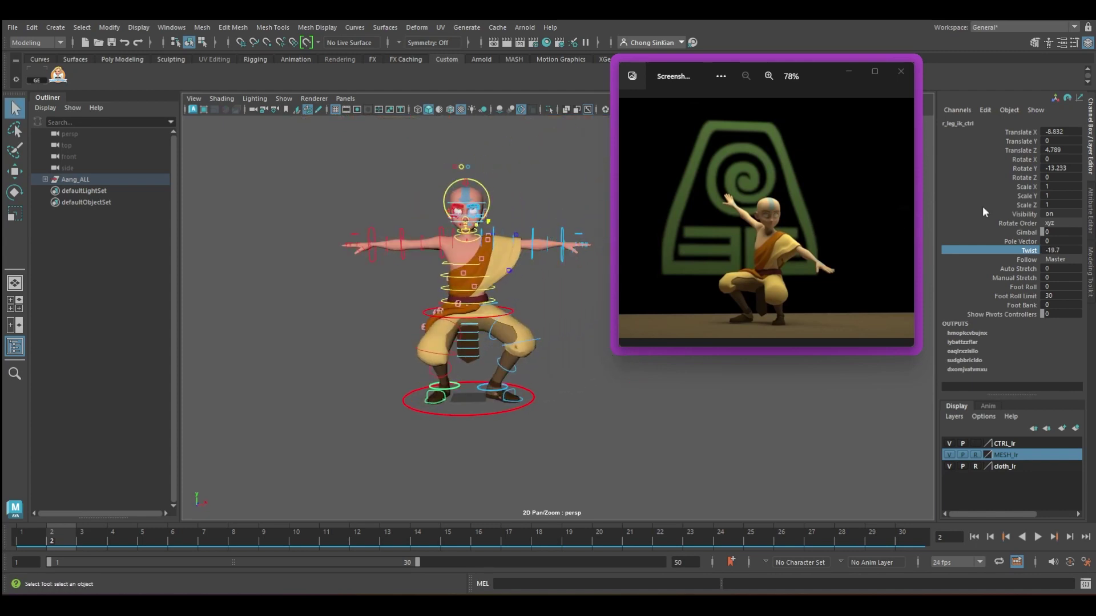
pyautogui.click(471, 262)
pyautogui.press('e')
pyautogui.moveTo(514, 242)
pyautogui.mouseDown()
pyautogui.moveTo(478, 221)
pyautogui.moveTo(502, 225)
pyautogui.moveTo(480, 221)
pyautogui.moveTo(527, 266)
pyautogui.moveTo(477, 221)
pyautogui.moveTo(513, 262)
pyautogui.moveTo(497, 229)
pyautogui.mouseUp()
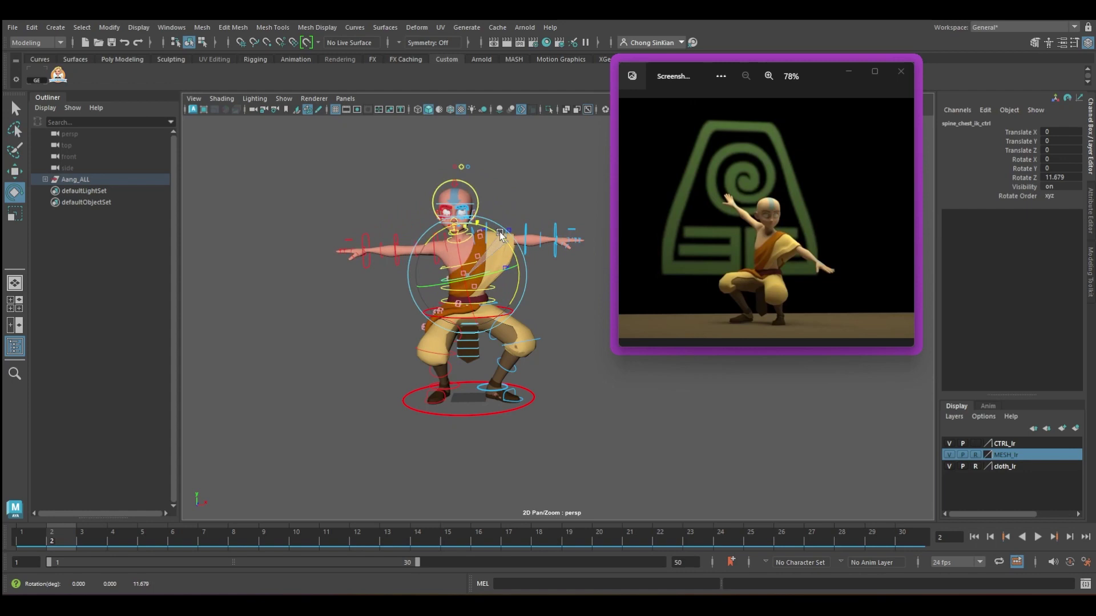
pyautogui.hotkey('ctrl', 'z')
pyautogui.hotkey('ctrl', 'z')
pyautogui.hotkey('ctrl', 'z')
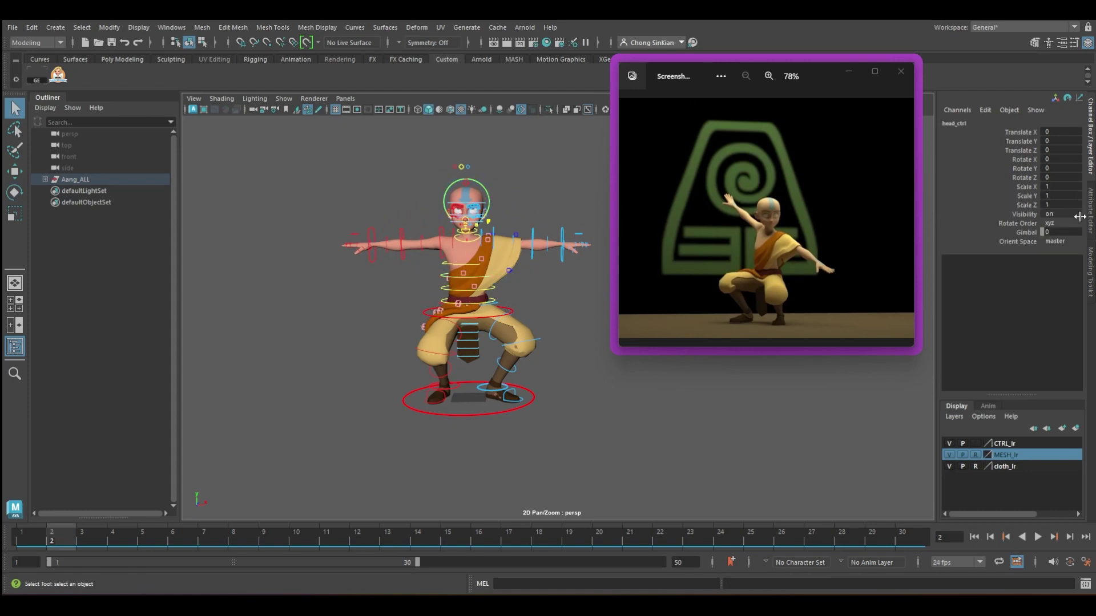
# - Set the head control's Orient Space to chest and test it with a chest tilt that is undone
pyautogui.click(1055, 241)
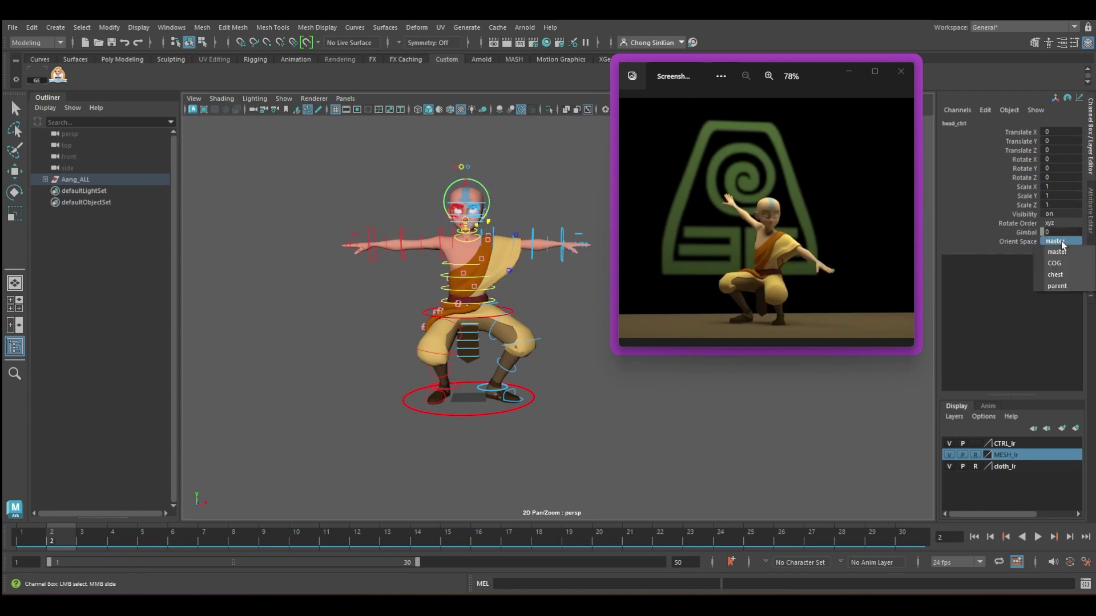
pyautogui.click(1069, 274)
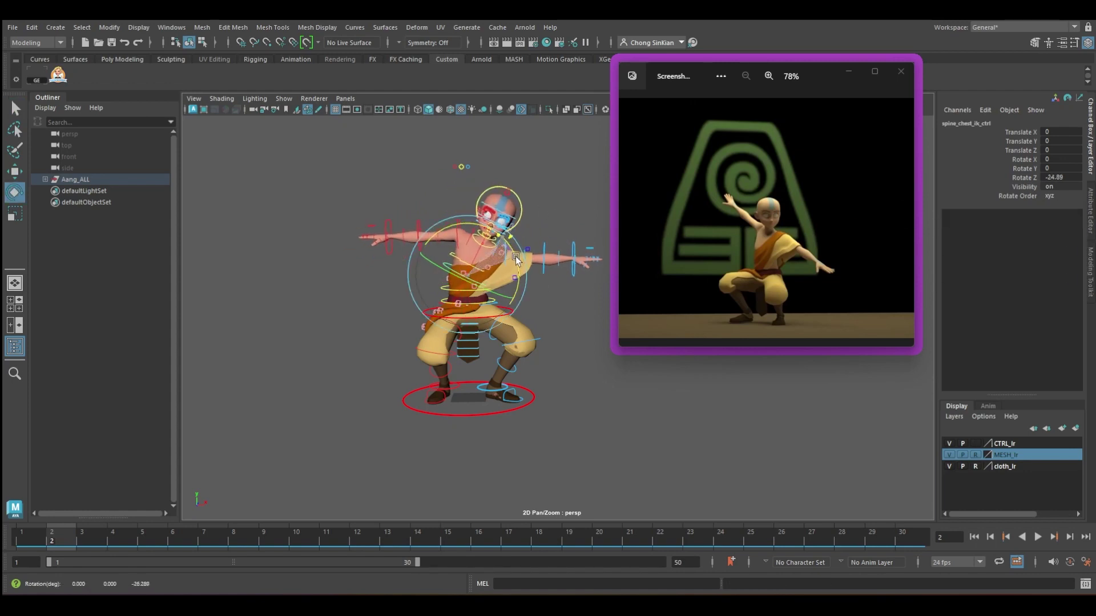
pyautogui.moveTo(514, 253)
pyautogui.mouseDown()
pyautogui.moveTo(486, 224)
pyautogui.moveTo(508, 245)
pyautogui.mouseUp()
pyautogui.hotkey('ctrl', 'z')
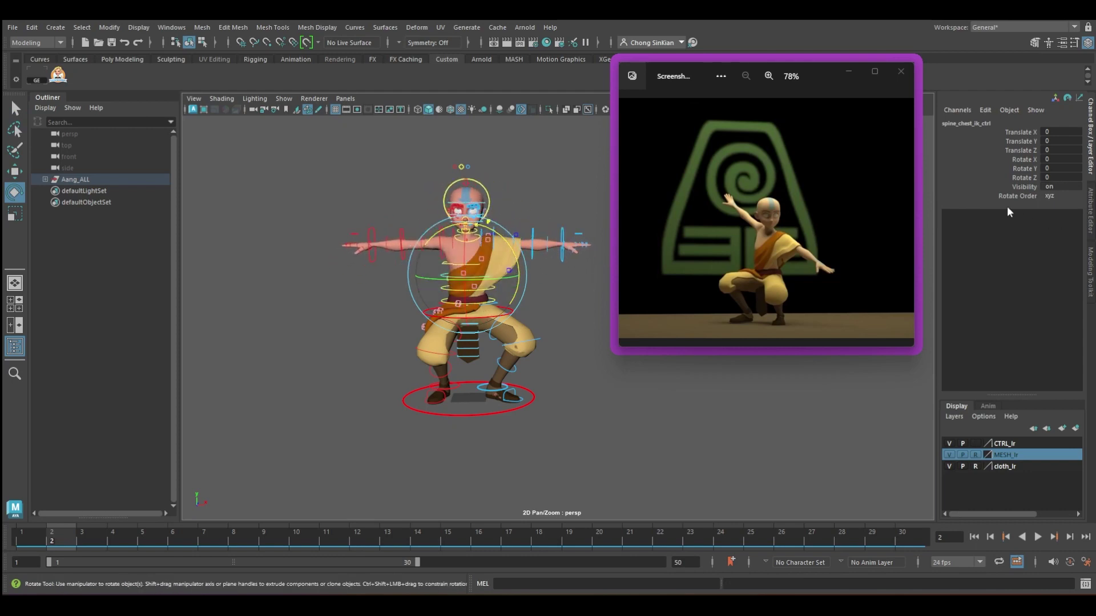
pyautogui.click(1054, 197)
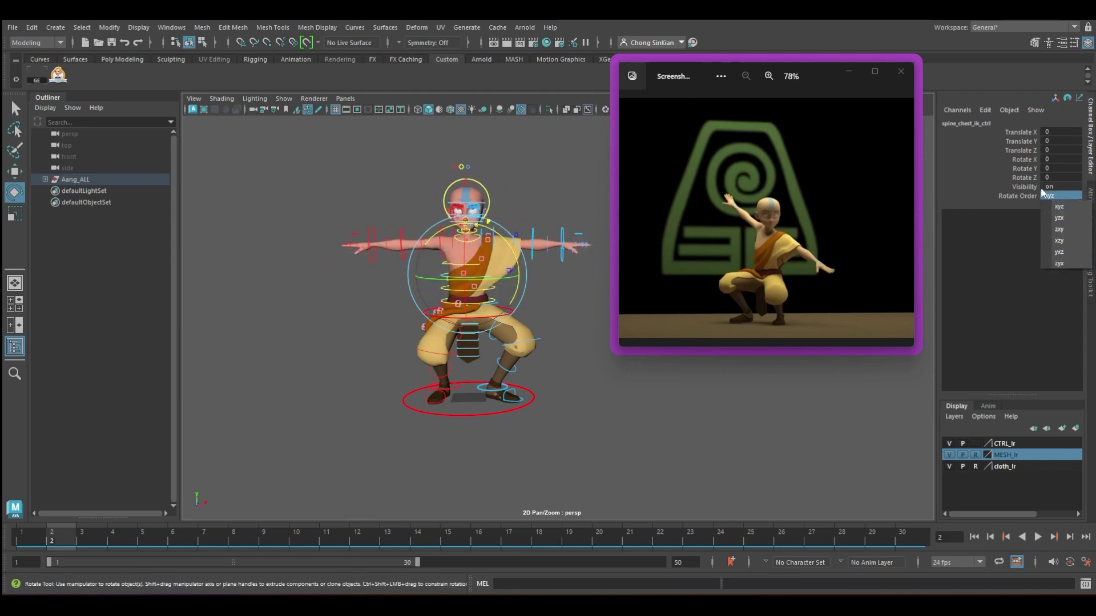
pyautogui.click(995, 201)
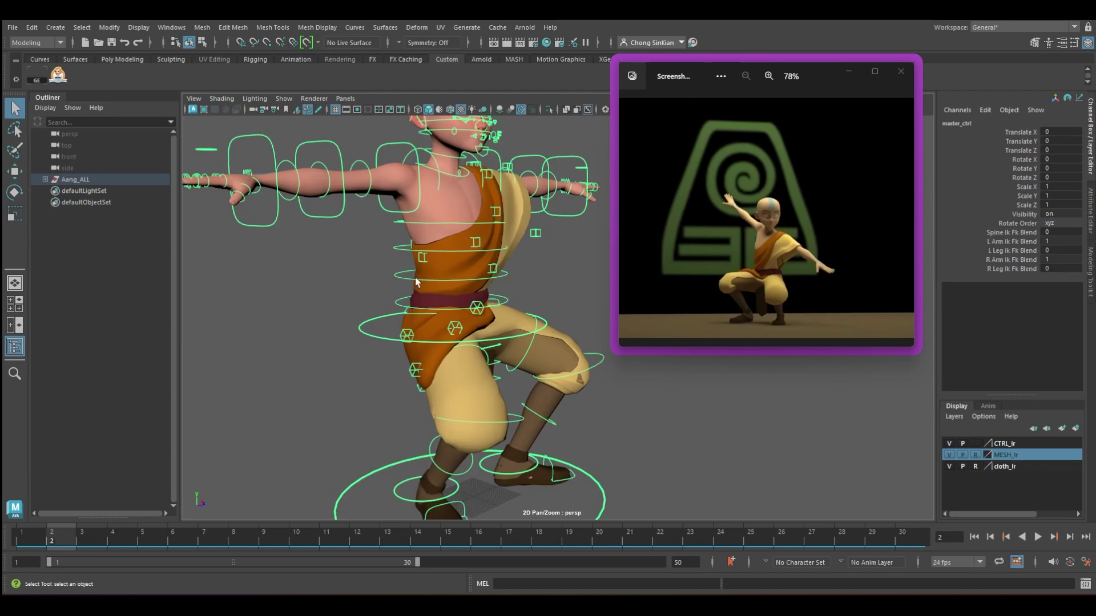
# - Set Spine Ik Fk Blend to 1 on the master control
pyautogui.keyDown('alt'); pyautogui.moveTo(416, 281); pyautogui.dragTo(431, 275); pyautogui.keyUp('alt')
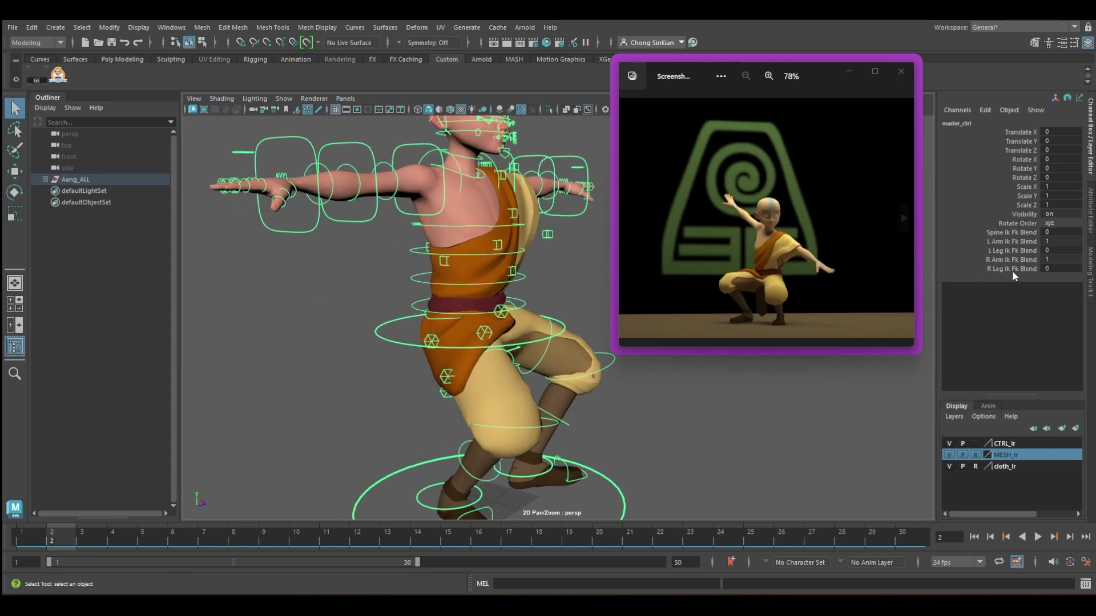
pyautogui.click(1012, 232)
pyautogui.moveTo(505, 331); pyautogui.dragTo(383, 252, button='middle')
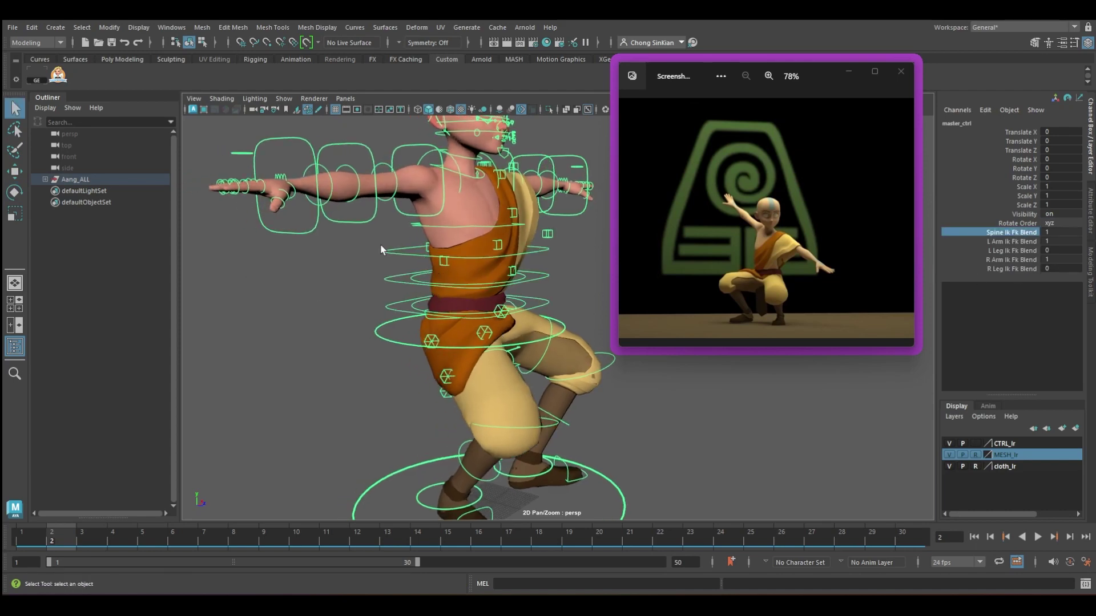
# - Try rotating the chest FK control in Rotate Z and undo the rotation
pyautogui.click(420, 250)
pyautogui.press('e')
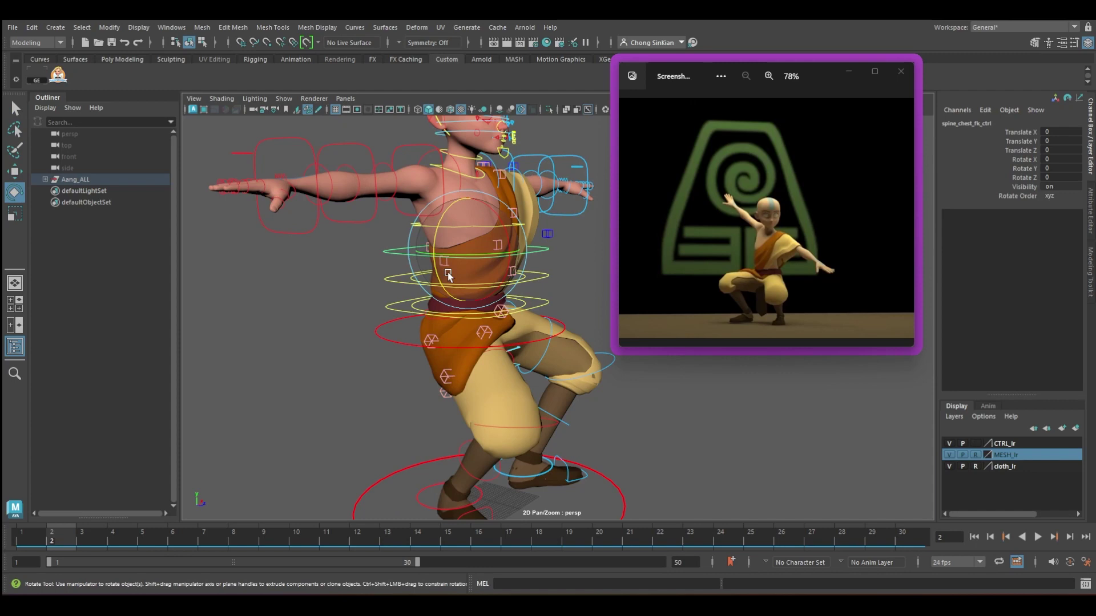
pyautogui.moveTo(372, 199); pyautogui.dragTo(508, 311)
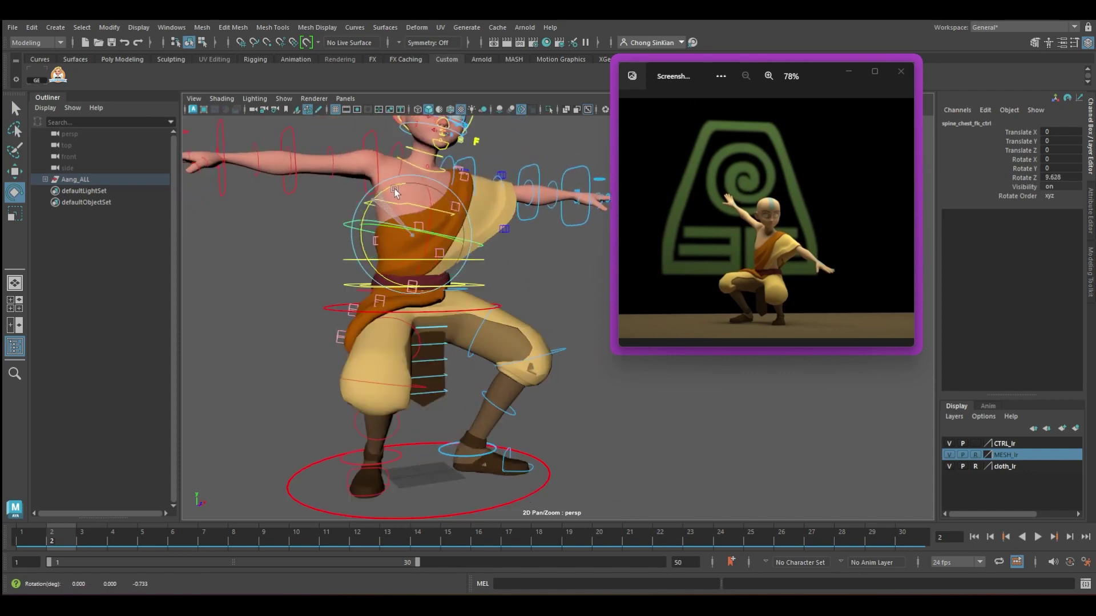
pyautogui.hotkey('ctrl', 'z')
pyautogui.press('q')
pyautogui.click(375, 209)
pyautogui.press('e')
pyautogui.press('q')
pyautogui.click(297, 267)
# - Deepen the crouch by moving the COG control to about -41.8 in Translate Y and -6.2 in Translate Z
pyautogui.click(543, 310)
pyautogui.press('w')
pyautogui.moveTo(487, 249); pyautogui.dragTo(486, 271)
pyautogui.press('q')
# - Rotate the COG control slightly and tilt the chest FK control towards the character's left arm
pyautogui.keyDown('alt'); pyautogui.moveTo(562, 308); pyautogui.dragTo(474, 342); pyautogui.keyUp('alt')
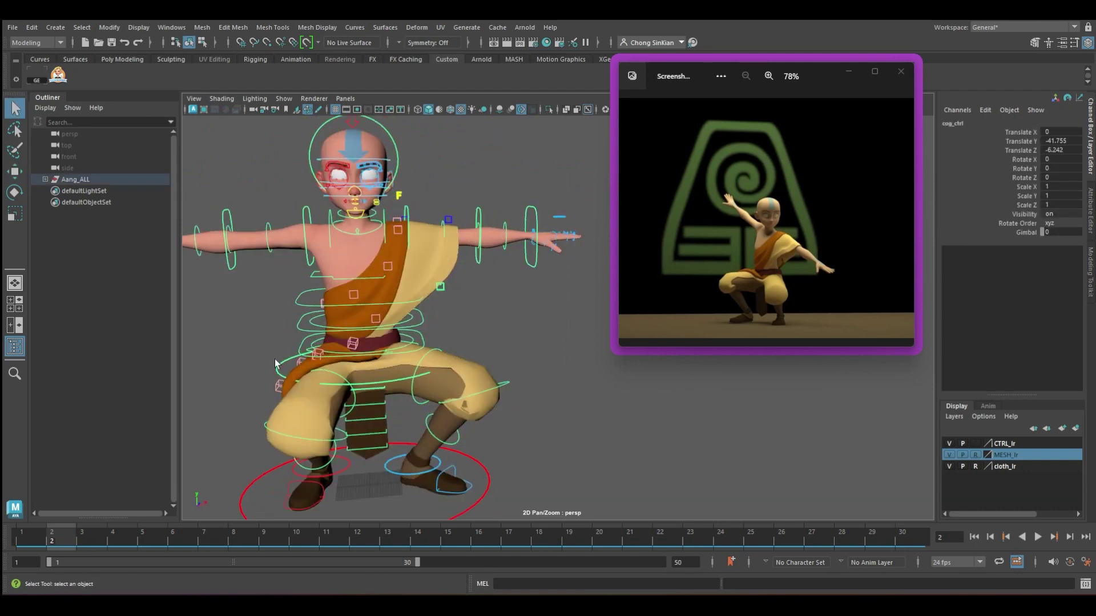
pyautogui.press('e')
pyautogui.moveTo(386, 314); pyautogui.dragTo(377, 311)
pyautogui.click(387, 294)
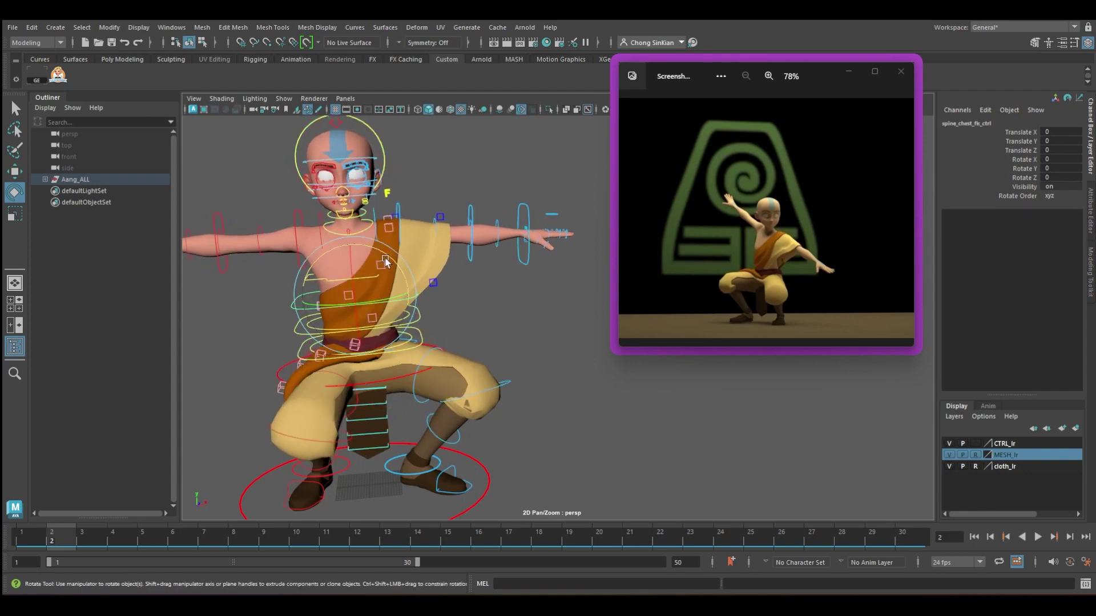
pyautogui.moveTo(387, 258); pyautogui.dragTo(398, 263)
pyautogui.press('q')
# - Rotate the left upper arm FK control so the arm slopes downward and outward
pyautogui.click(411, 219)
pyautogui.click(411, 218)
pyautogui.press('e')
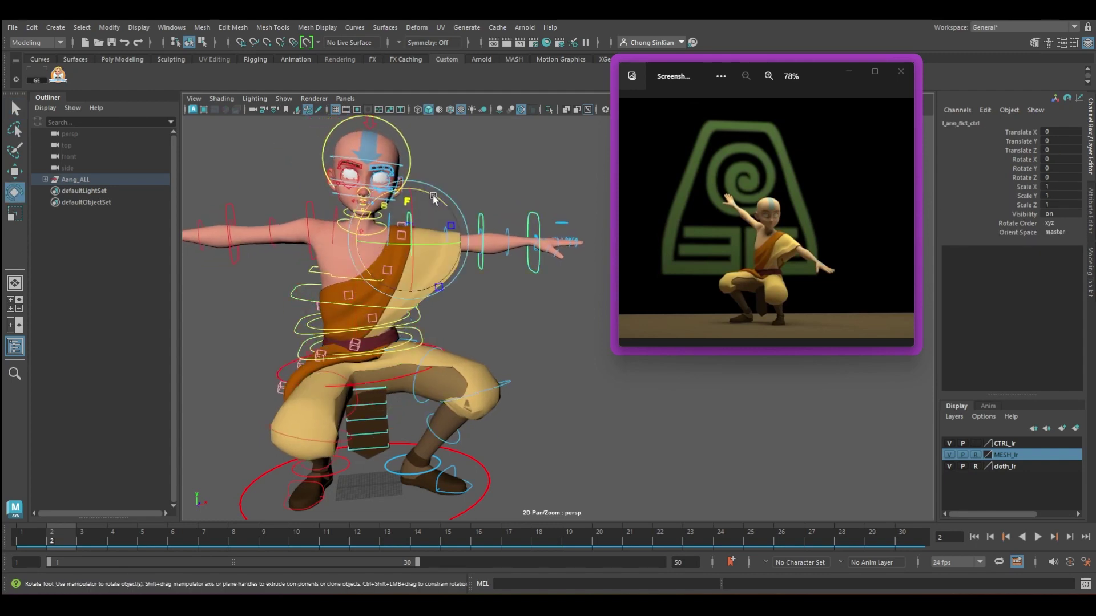
pyautogui.moveTo(433, 198); pyautogui.dragTo(448, 205)
pyautogui.press('q')
# - Rotate the right upper arm FK control to raise the arm diagonally above the shoulder
pyautogui.click(314, 207)
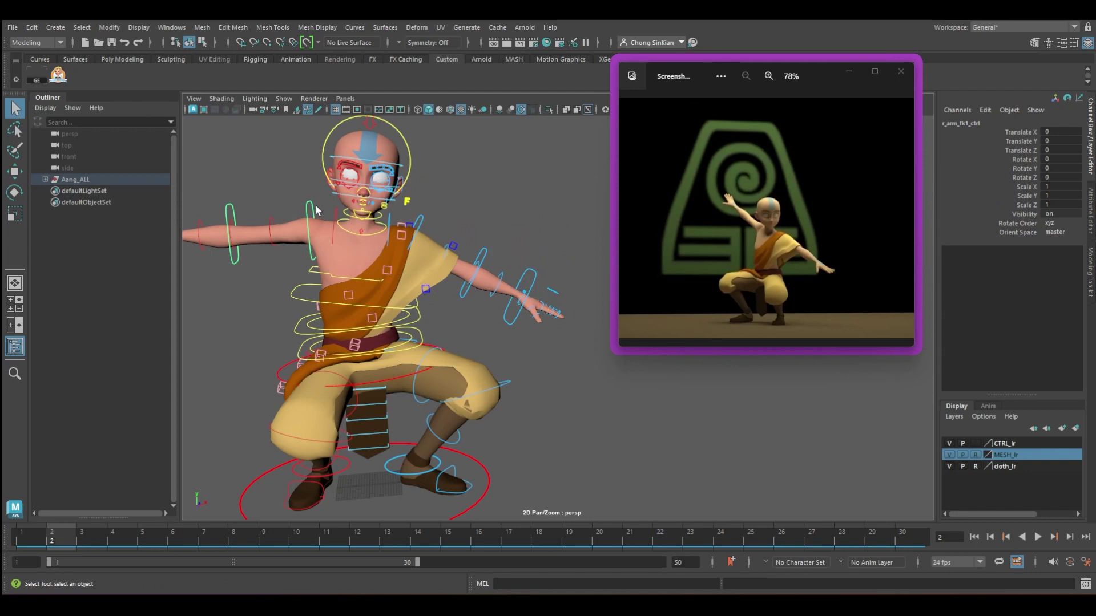
pyautogui.press('e')
pyautogui.moveTo(348, 195); pyautogui.dragTo(401, 217)
pyautogui.click(390, 221)
pyautogui.press('q')
# - Turn the head control towards the character's lowered left arm, to about 49 in Rotate Y
pyautogui.click(410, 139)
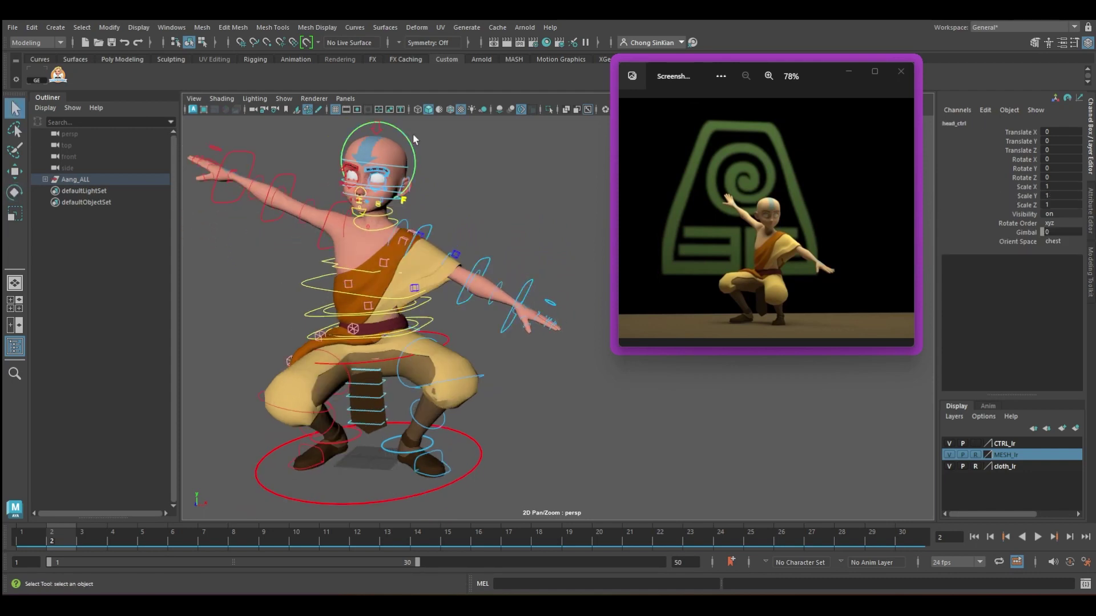
pyautogui.press('e')
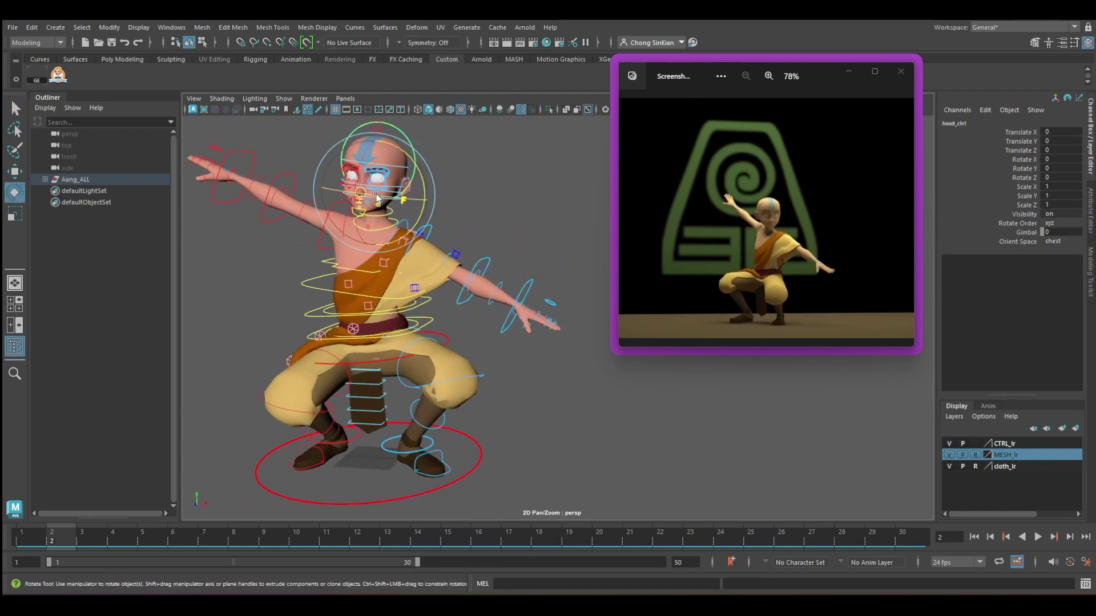
pyautogui.moveTo(403, 194); pyautogui.dragTo(416, 200)
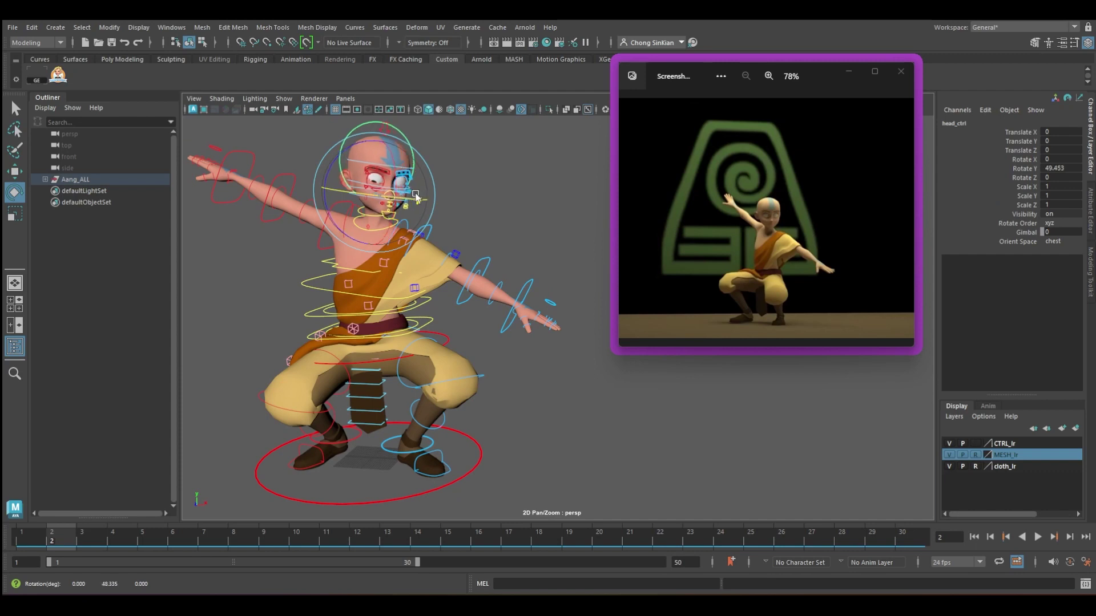
# - Rotate the right wrist FK control to bend the raised hand
pyautogui.click(249, 177)
pyautogui.moveTo(285, 174); pyautogui.dragTo(284, 201)
pyautogui.press('q')
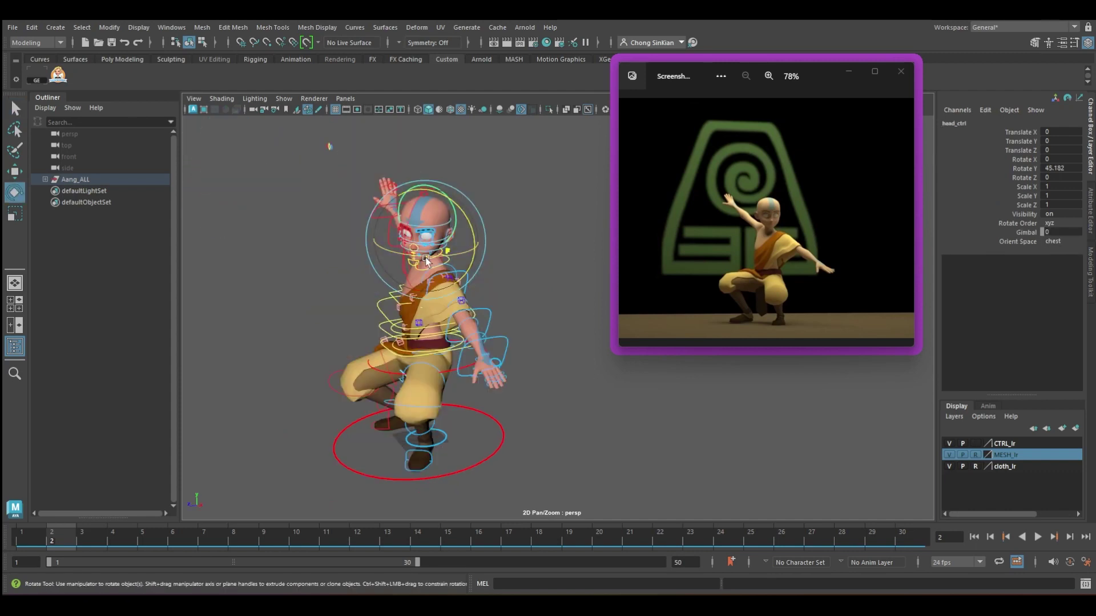
# - Turn the head control further towards the lowered left arm, to about 57 in Rotate Y
pyautogui.moveTo(426, 258)
pyautogui.mouseDown()
pyautogui.moveTo(453, 259)
pyautogui.moveTo(410, 255)
pyautogui.mouseUp()
pyautogui.hotkey('ctrl', 'z')
pyautogui.hotkey('ctrl', 'z')
pyautogui.hotkey('ctrl', 'z')
pyautogui.hotkey('ctrl', 'z')
pyautogui.hotkey('ctrl', 'z')
pyautogui.hotkey('ctrl', 'z')
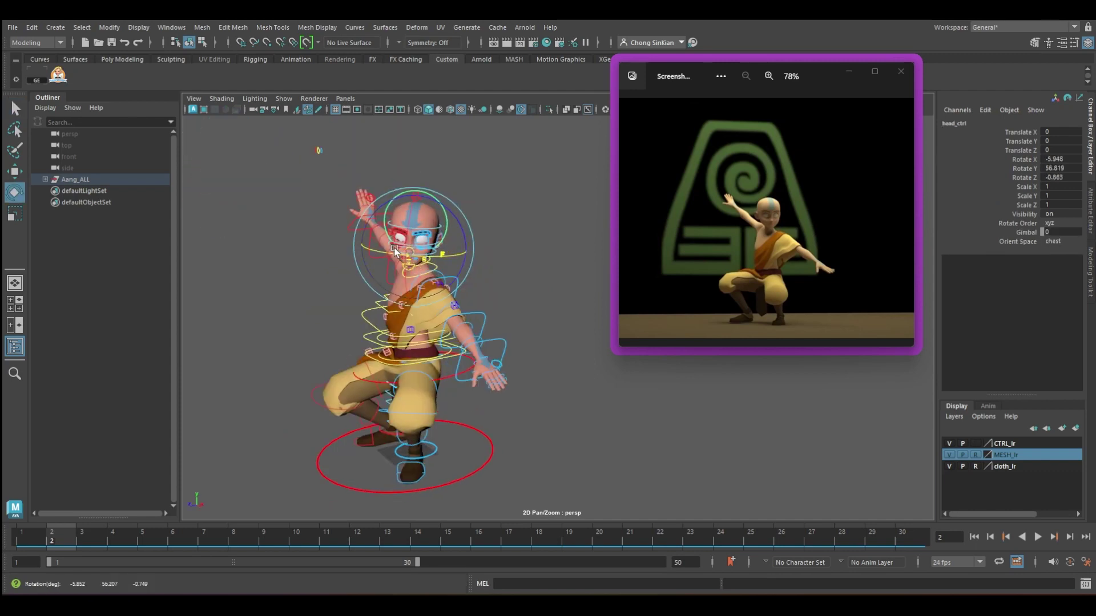
# - Switch the Space of the central eye-look control floating in front of the face to head
pyautogui.press('q')
pyautogui.click(364, 172)
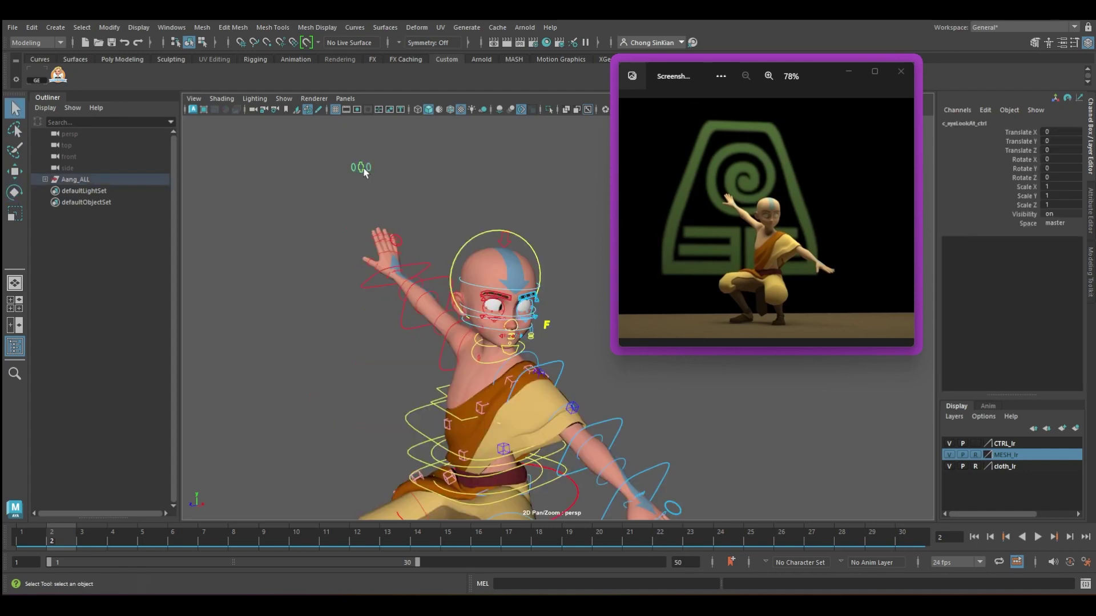
pyautogui.click(1057, 225)
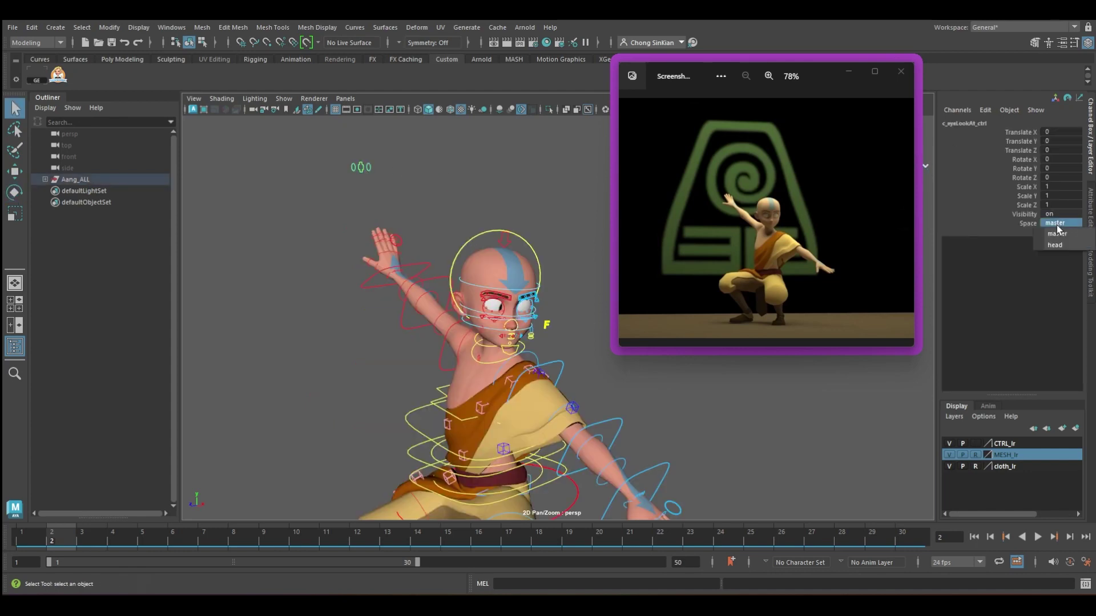
pyautogui.click(1070, 248)
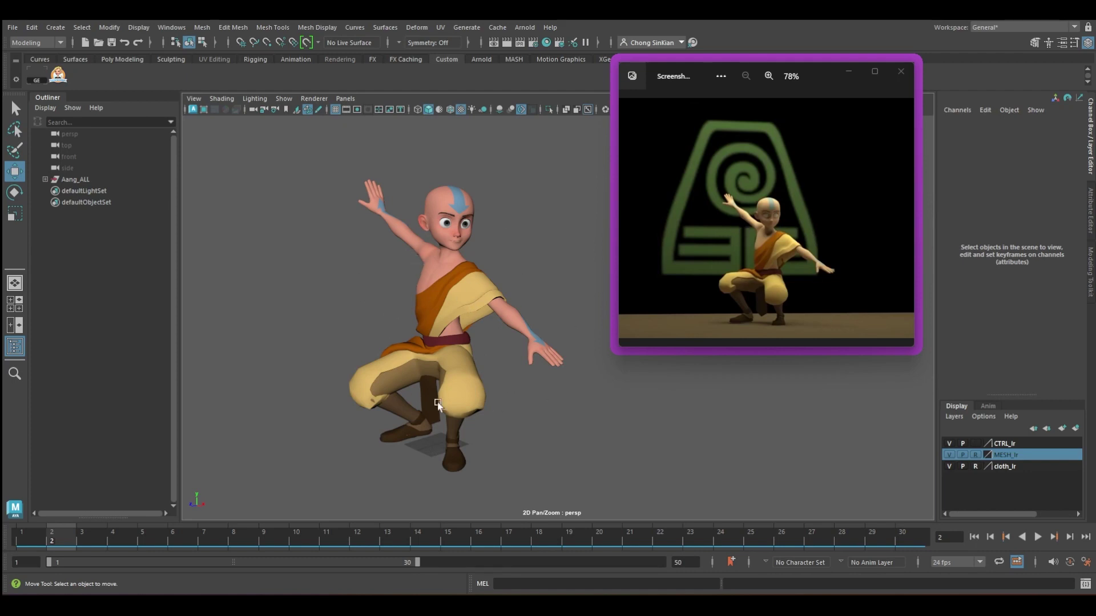
# - Lean the COG control forward to about 15 in Rotate X and shift it to about -40.6 in Translate Y and -4.1 in Translate Z
pyautogui.keyDown('alt'); pyautogui.moveTo(474, 372); pyautogui.dragTo(499, 371); pyautogui.keyUp('alt')
pyautogui.press('q')
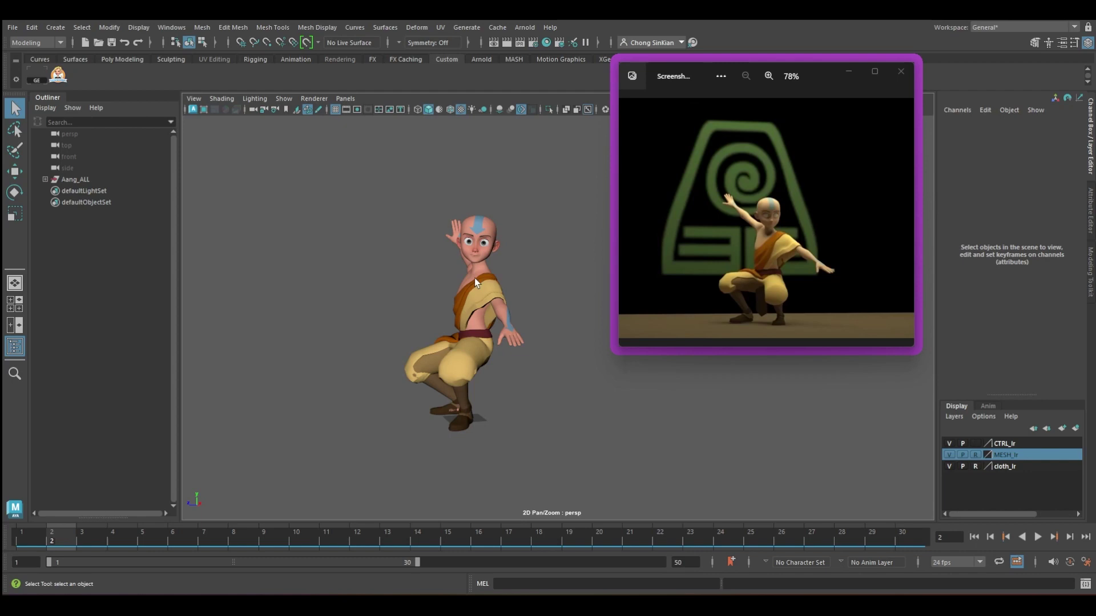
pyautogui.keyDown('alt'); pyautogui.moveTo(511, 357); pyautogui.dragTo(487, 356); pyautogui.keyUp('alt')
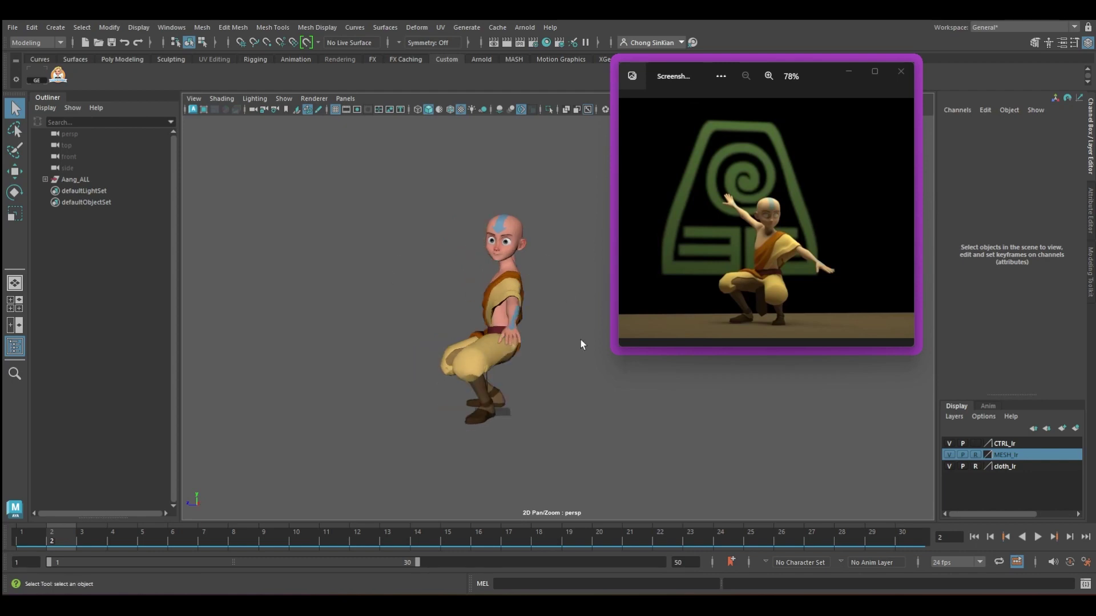
pyautogui.hotkey('alt', '1')
pyautogui.click(546, 344)
pyautogui.press('w')
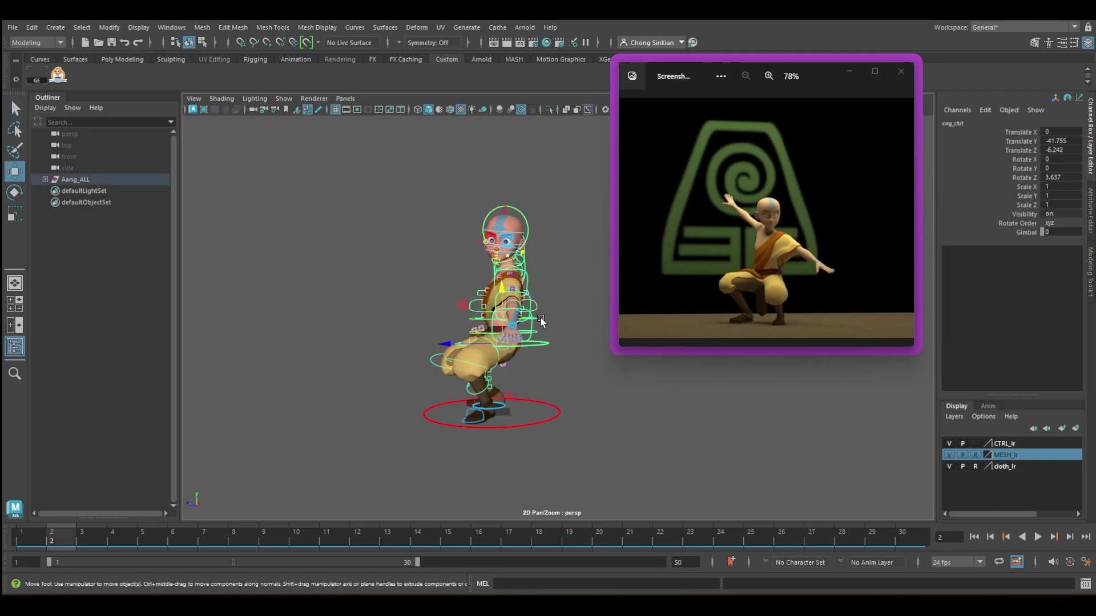
pyautogui.moveTo(450, 343); pyautogui.dragTo(439, 342)
pyautogui.press('e')
pyautogui.moveTo(458, 301); pyautogui.dragTo(448, 310)
pyautogui.press('w')
pyautogui.moveTo(448, 313); pyautogui.dragTo(460, 303, button='middle')
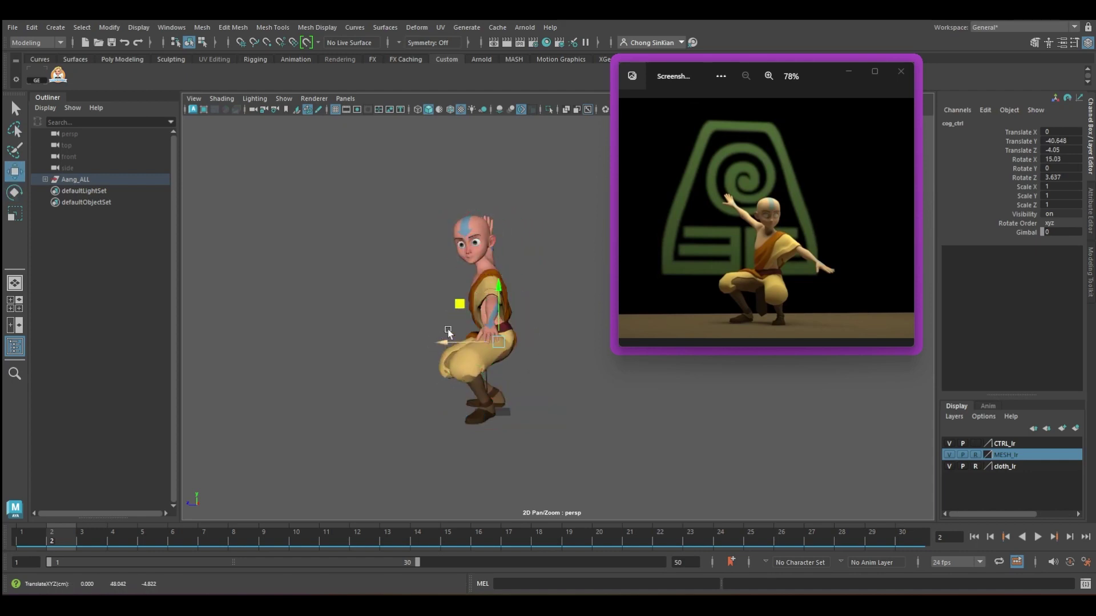
pyautogui.keyDown('alt'); pyautogui.moveTo(448, 333); pyautogui.dragTo(577, 335); pyautogui.keyUp('alt')
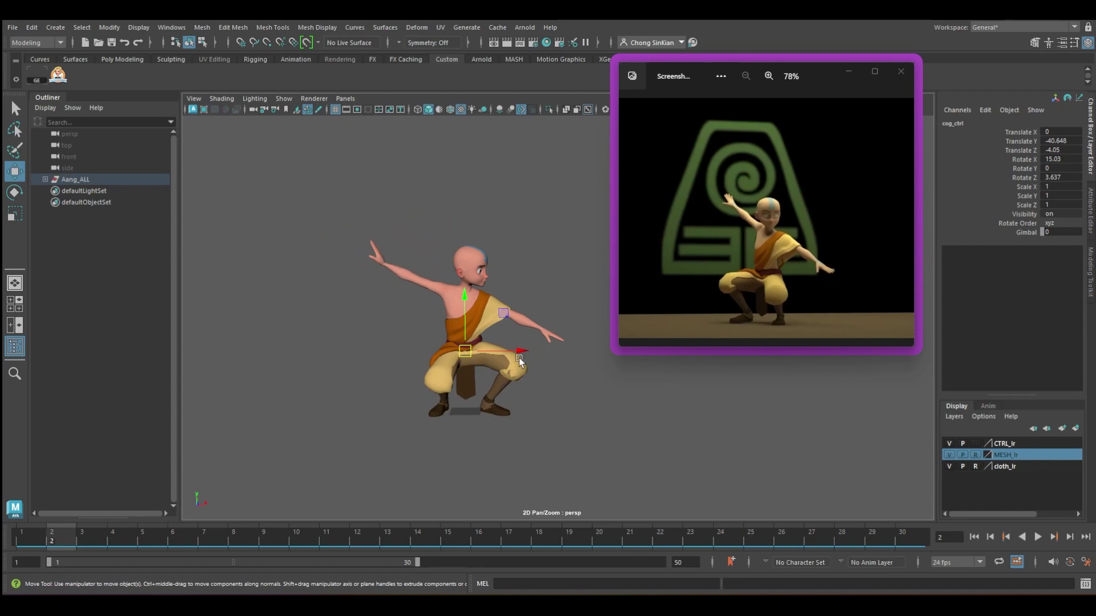
pyautogui.moveTo(520, 361); pyautogui.dragTo(526, 357)
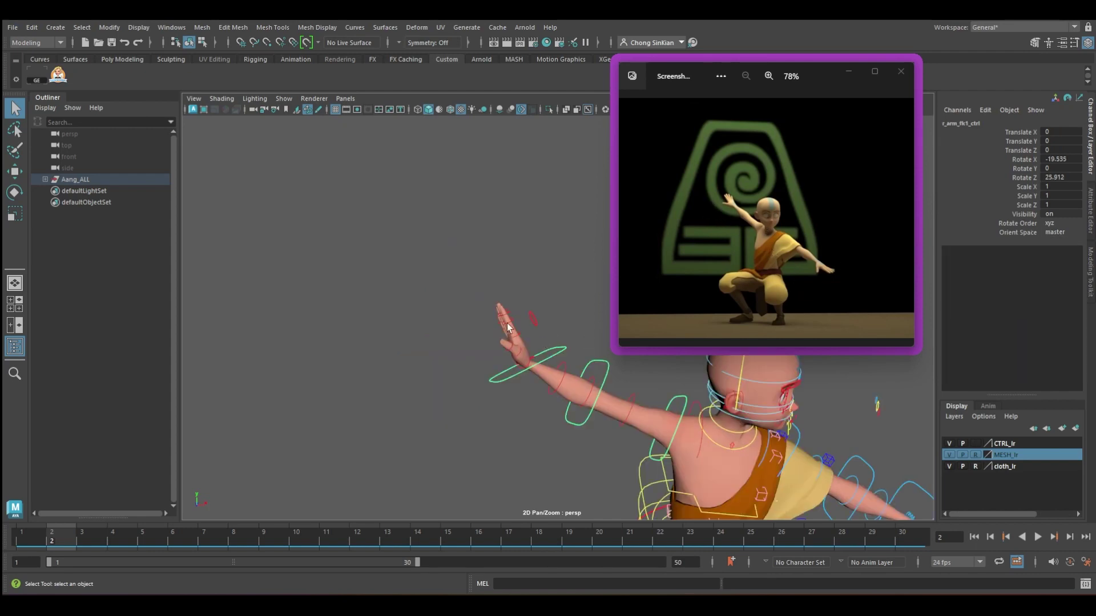
# - On the right hand's finger pose control, set Curl to 1.6 and Relax to 8.4
pyautogui.moveTo(506, 320); pyautogui.dragTo(512, 334)
pyautogui.press('f')
pyautogui.scroll(-5, 350, 313)
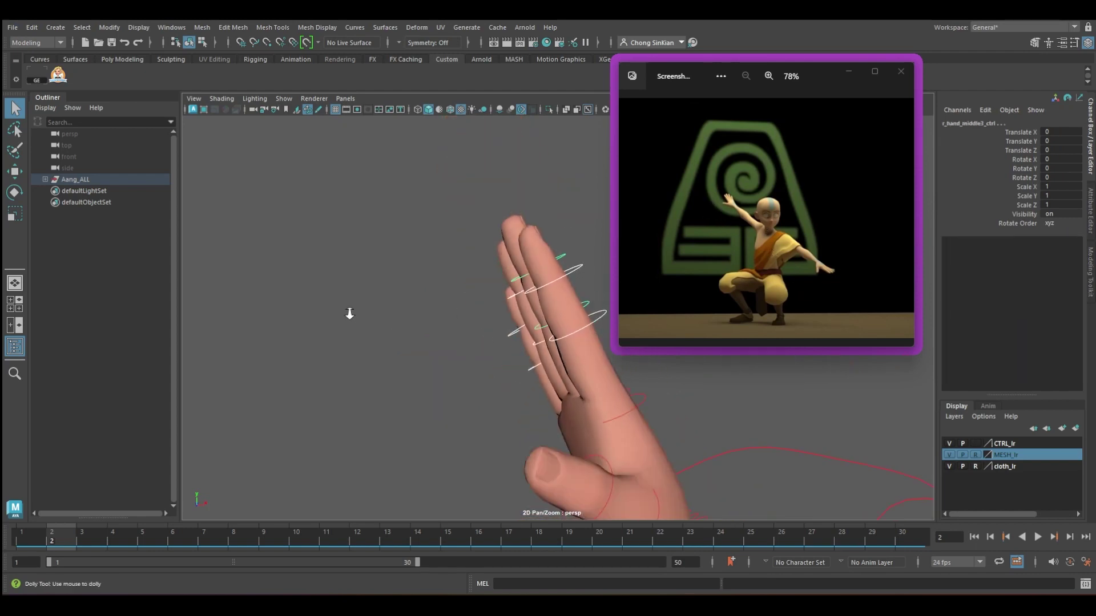
pyautogui.keyDown('alt'); pyautogui.moveTo(420, 313); pyautogui.dragTo(518, 382); pyautogui.keyUp('alt')
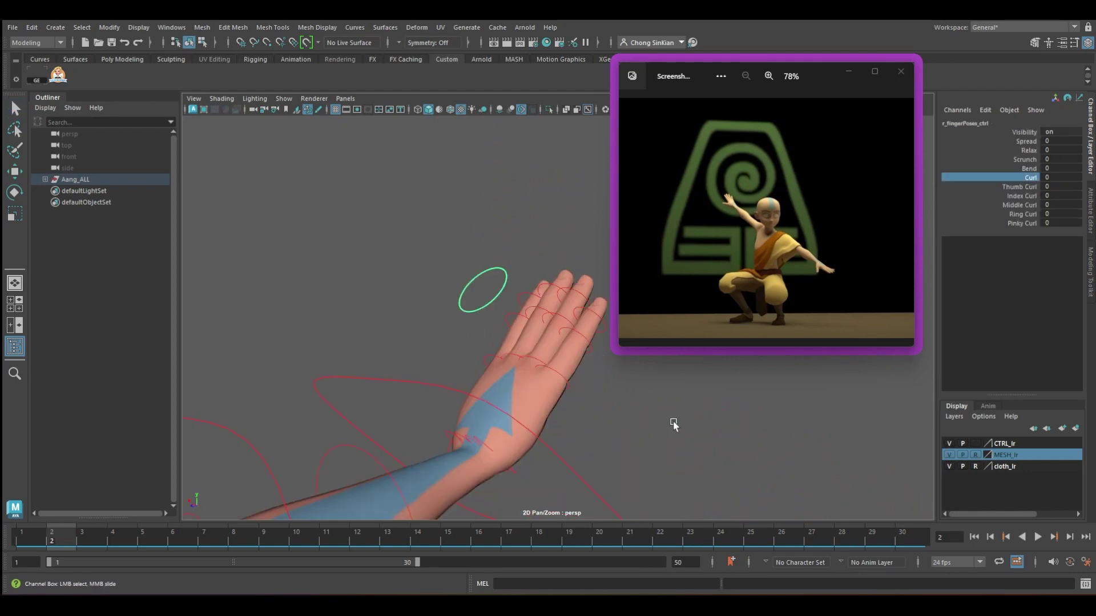
pyautogui.moveTo(532, 375)
pyautogui.keyDown('alt'); pyautogui.mouseDown()
pyautogui.moveTo(521, 355)
pyautogui.moveTo(530, 373)
pyautogui.mouseUp(); pyautogui.keyUp('alt')
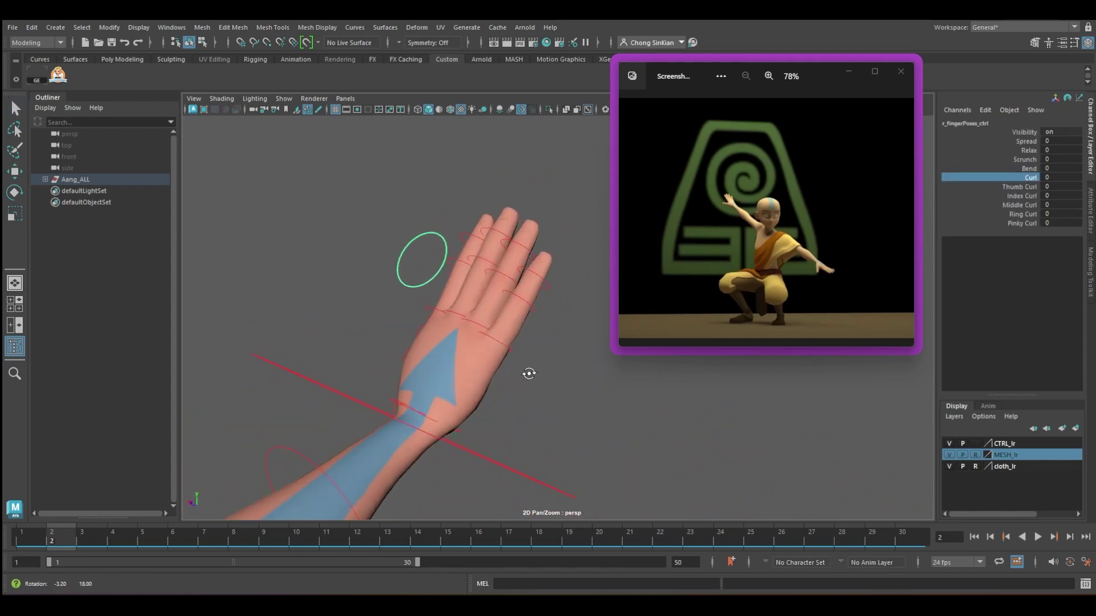
pyautogui.moveTo(583, 403); pyautogui.dragTo(597, 404, button='middle')
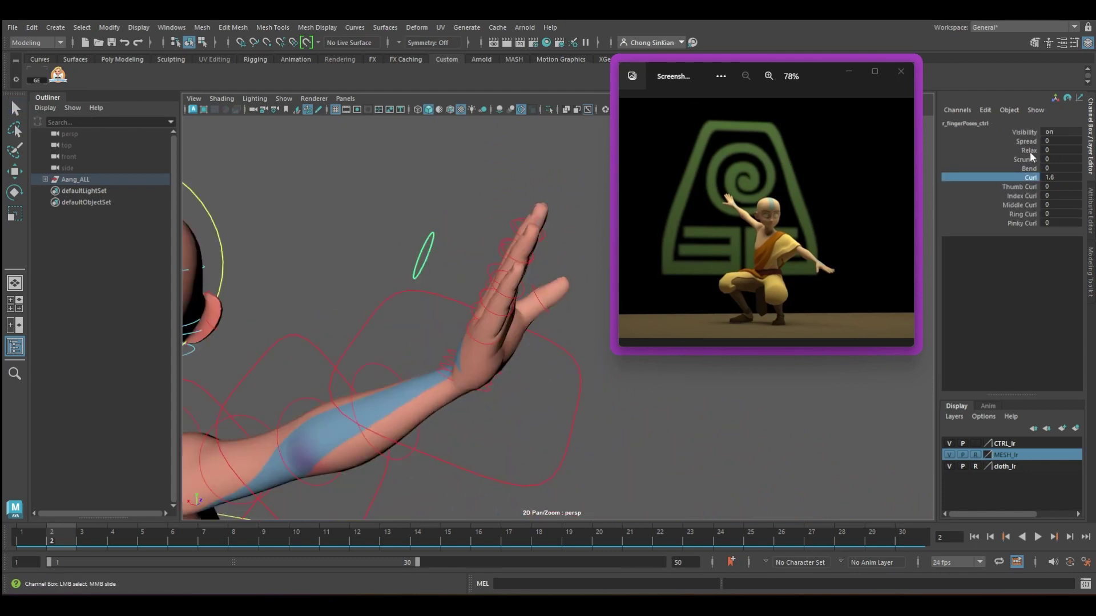
pyautogui.click(1029, 150)
pyautogui.moveTo(460, 327); pyautogui.dragTo(504, 328, button='middle')
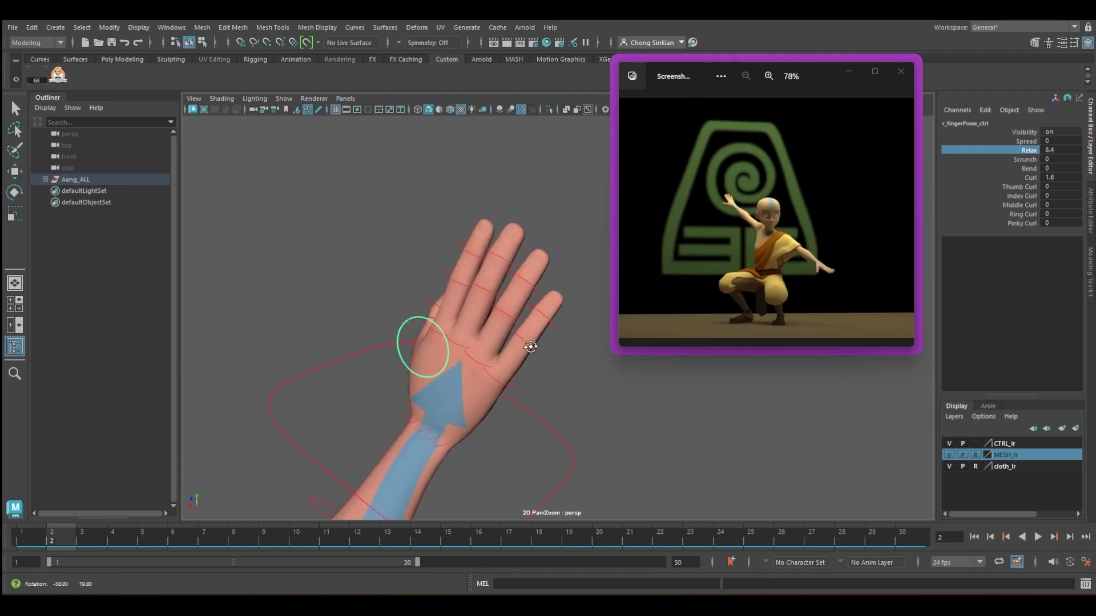
pyautogui.keyDown('alt'); pyautogui.moveTo(628, 354); pyautogui.dragTo(439, 328); pyautogui.keyUp('alt')
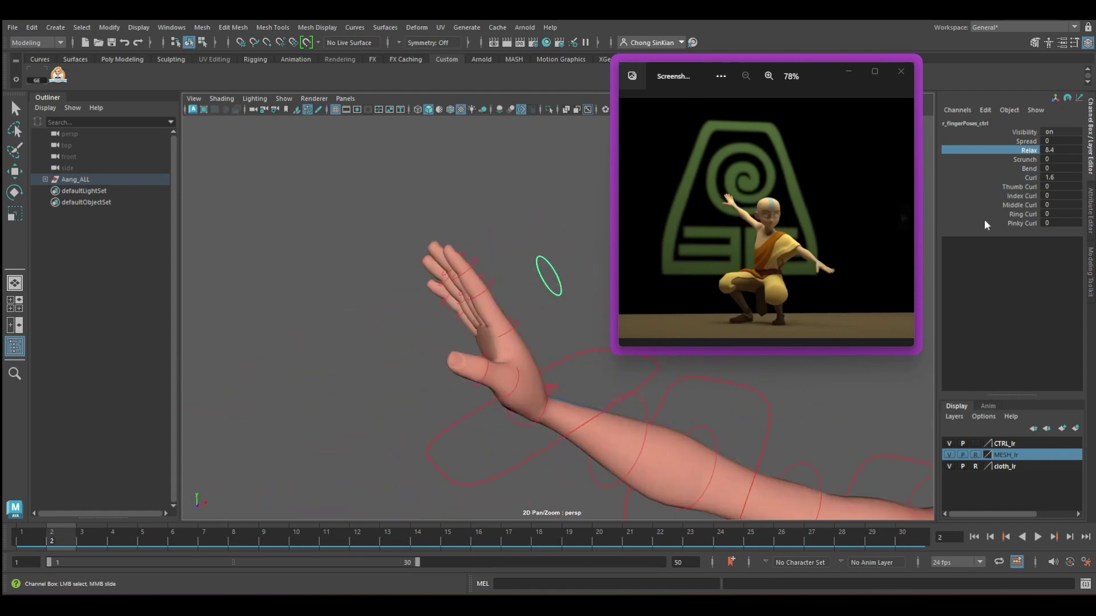
# - Adjust Spread and Curl on the right finger pose control and rotate the right wrist FK control to about 28 in X and 38 in Z
pyautogui.click(1031, 142)
pyautogui.moveTo(414, 309)
pyautogui.mouseDown(button='middle')
pyautogui.moveTo(443, 303)
pyautogui.moveTo(425, 305)
pyautogui.mouseUp(button='middle')
pyautogui.click(1031, 178)
pyautogui.moveTo(482, 383)
pyautogui.mouseDown(button='middle')
pyautogui.moveTo(545, 379)
pyautogui.moveTo(497, 381)
pyautogui.mouseUp(button='middle')
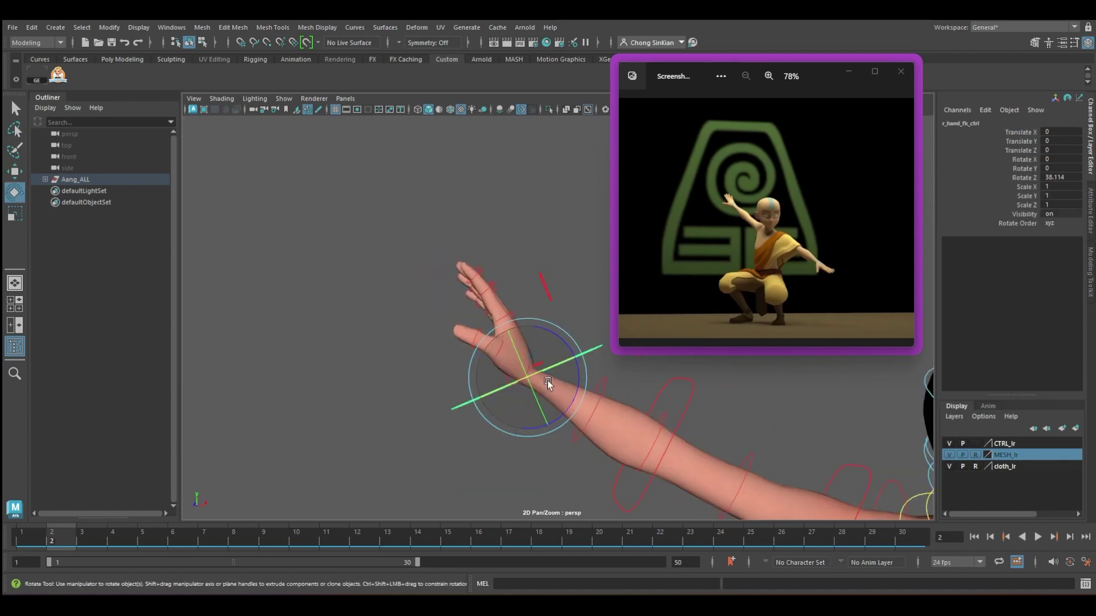
pyautogui.moveTo(547, 384); pyautogui.dragTo(517, 389)
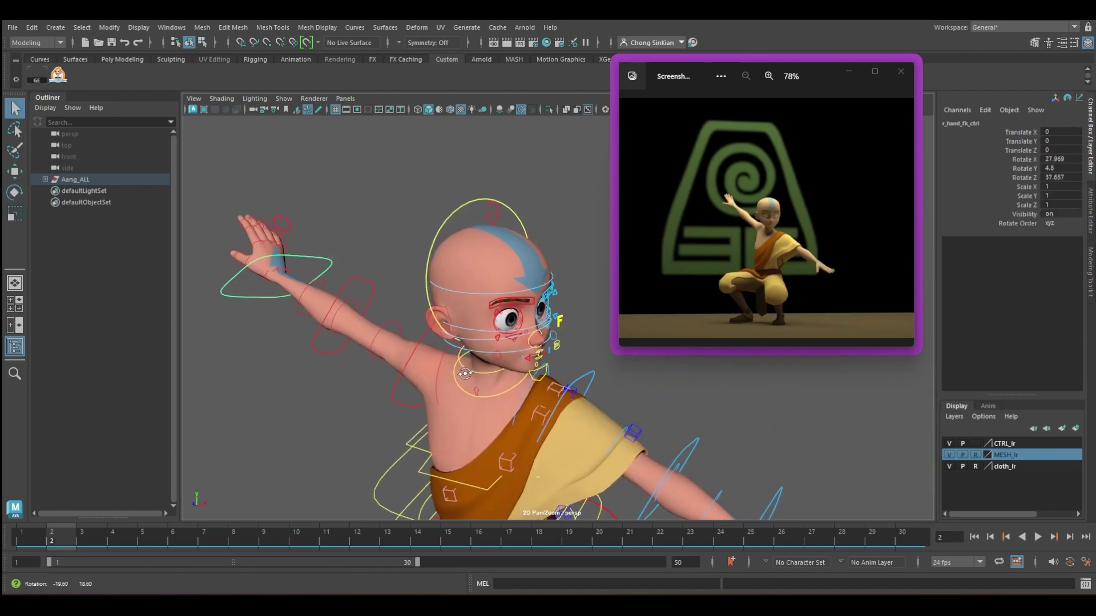
# - Bend the left forearm FK control to about -42 in Rotate Y
pyautogui.keyDown('alt'); pyautogui.moveTo(415, 344); pyautogui.dragTo(383, 298, button='right'); pyautogui.keyUp('alt')
pyautogui.keyDown('alt'); pyautogui.moveTo(399, 328); pyautogui.dragTo(428, 309); pyautogui.keyUp('alt')
pyautogui.click(479, 298)
pyautogui.press('e')
pyautogui.moveTo(590, 260); pyautogui.dragTo(600, 276)
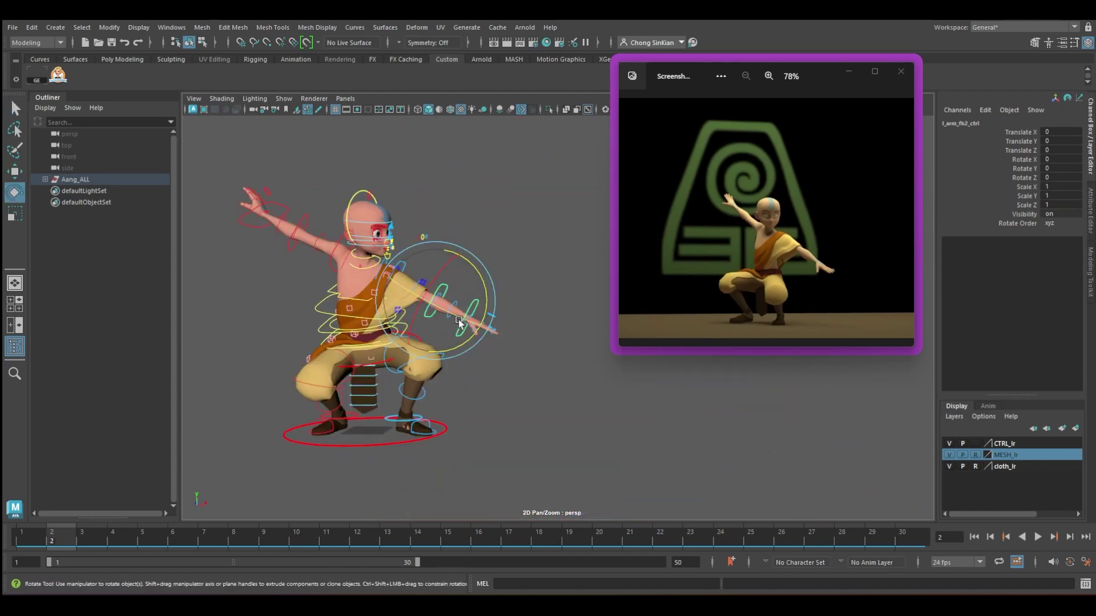
pyautogui.moveTo(439, 308); pyautogui.dragTo(416, 307)
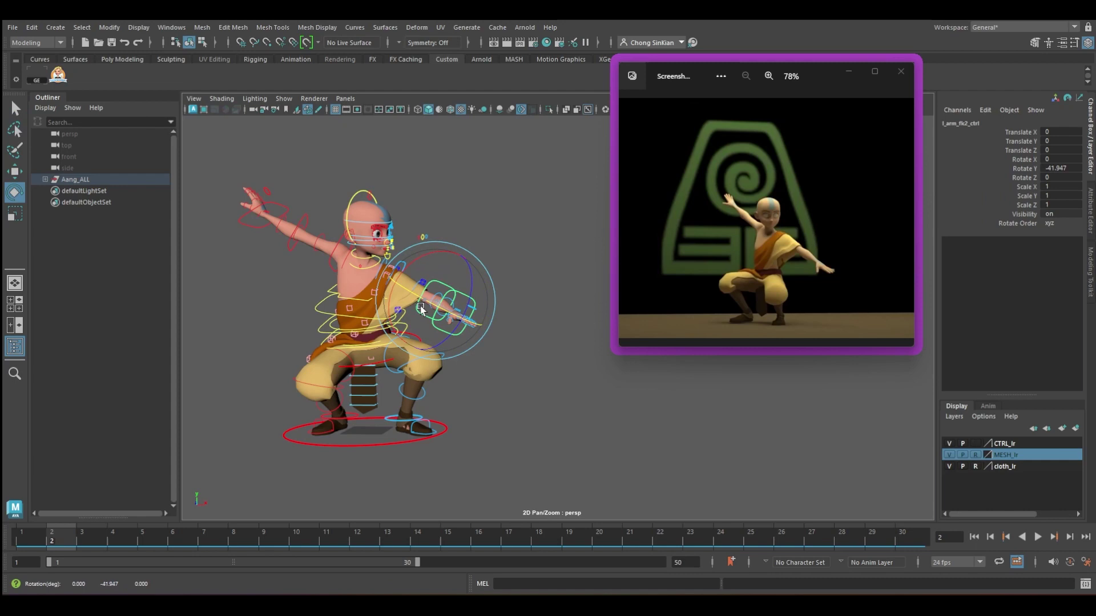
pyautogui.press('q')
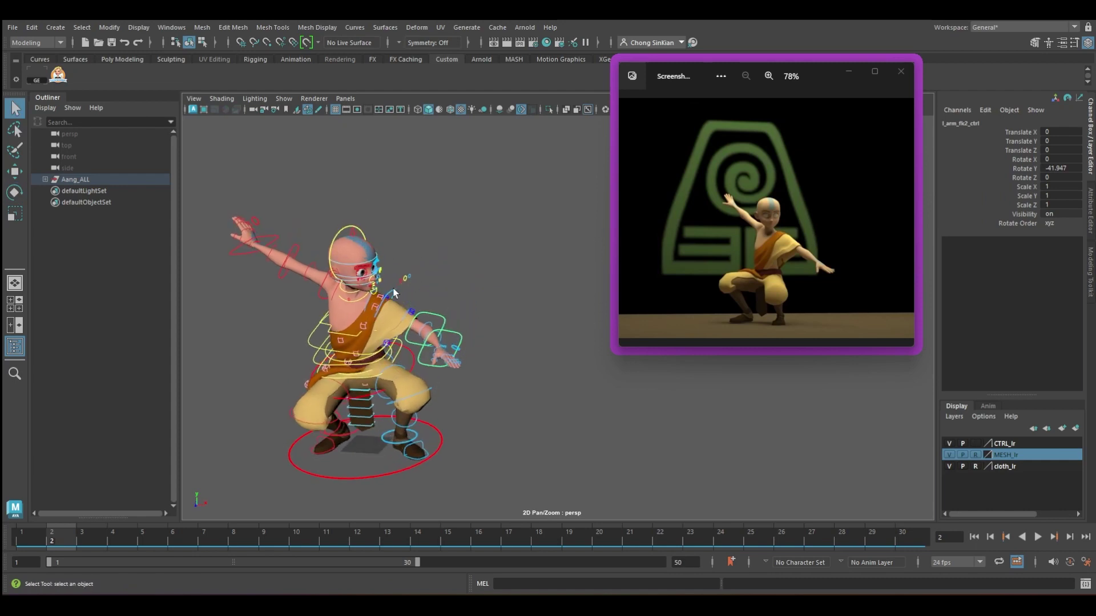
# - Adjust the rotation of the left upper arm FK control and of the right shoulder control
pyautogui.click(426, 317)
pyautogui.press('f')
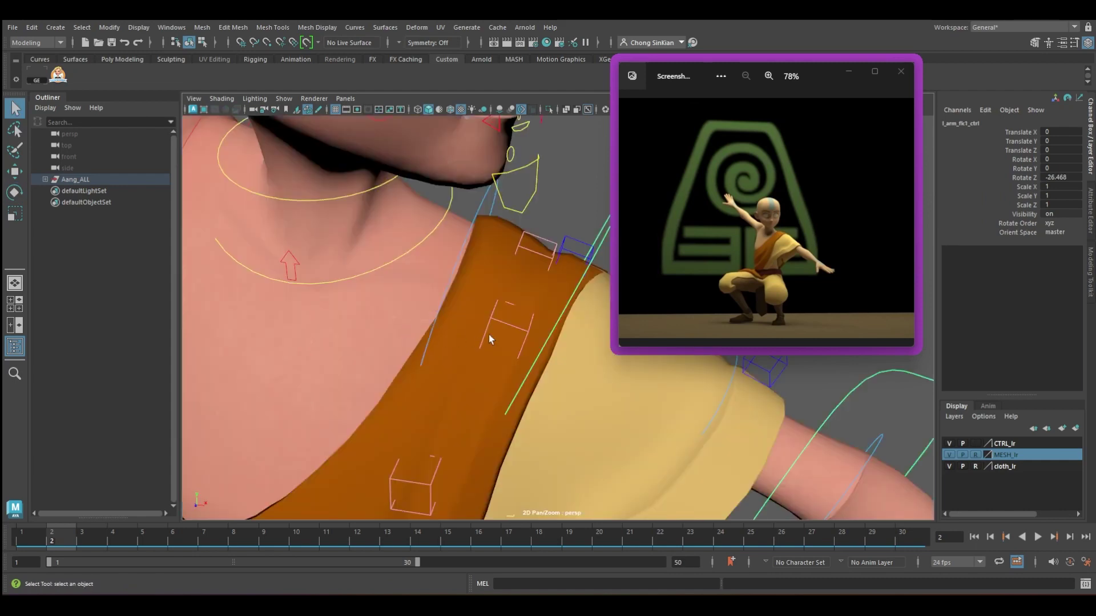
pyautogui.keyDown('alt'); pyautogui.moveTo(489, 339); pyautogui.dragTo(205, 327, button='right'); pyautogui.keyUp('alt')
pyautogui.keyDown('alt'); pyautogui.moveTo(206, 328); pyautogui.dragTo(398, 332); pyautogui.keyUp('alt')
pyautogui.keyDown('alt'); pyautogui.moveTo(398, 332); pyautogui.dragTo(292, 283, button='middle'); pyautogui.keyUp('alt')
pyautogui.press('e')
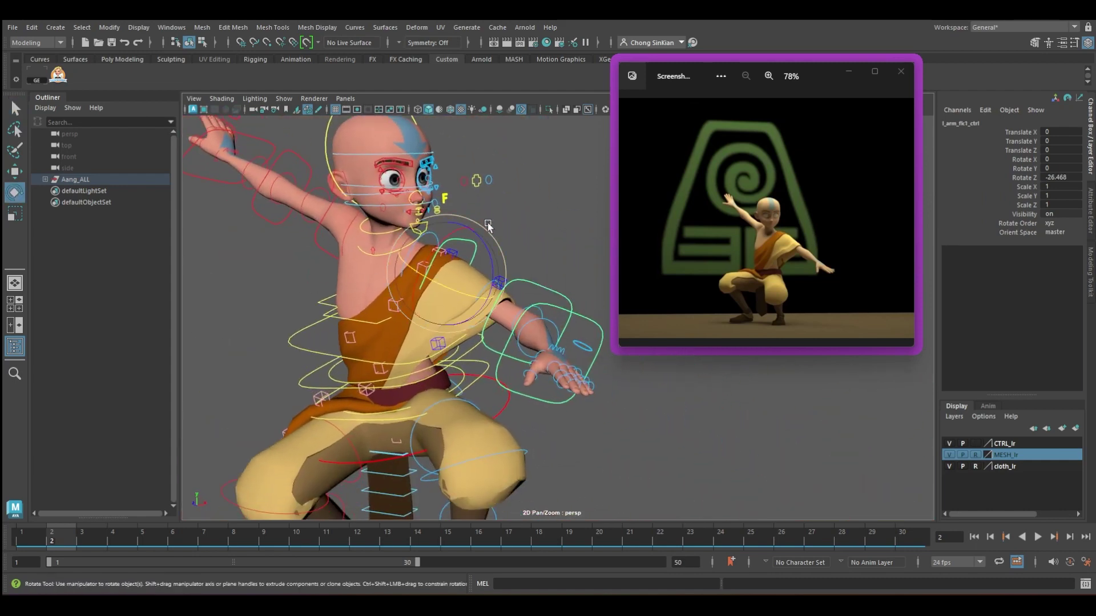
pyautogui.click(429, 234)
pyautogui.moveTo(487, 249); pyautogui.dragTo(514, 320)
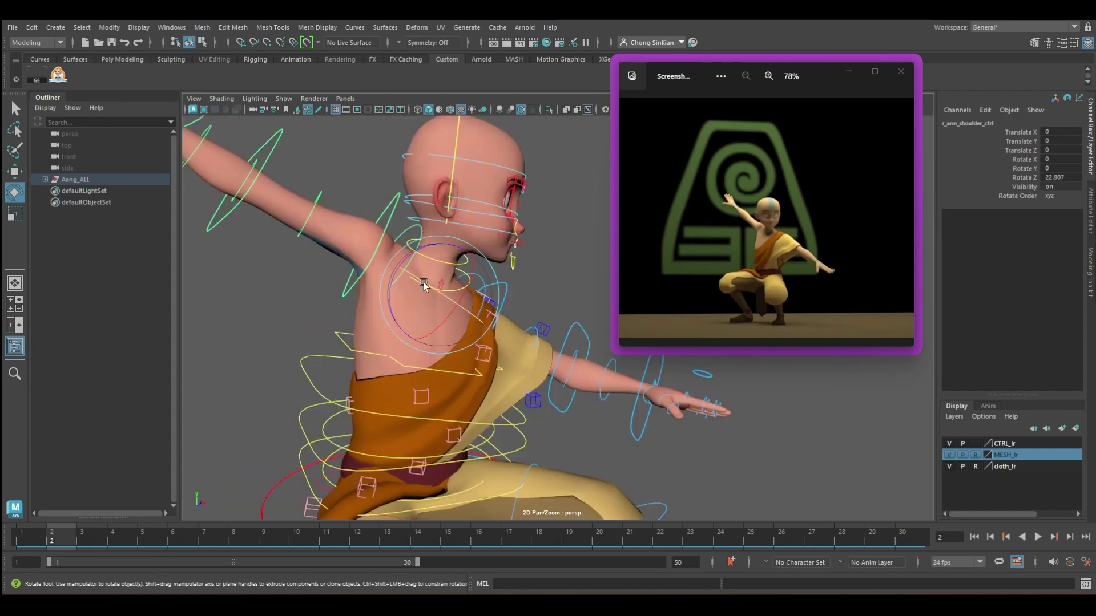
pyautogui.moveTo(424, 285); pyautogui.dragTo(505, 398)
# - Twist the left upper arm FK control to about -66 in Rotate X and refine the arm's outward angle
pyautogui.press('q')
pyautogui.click(476, 373)
pyautogui.press('e')
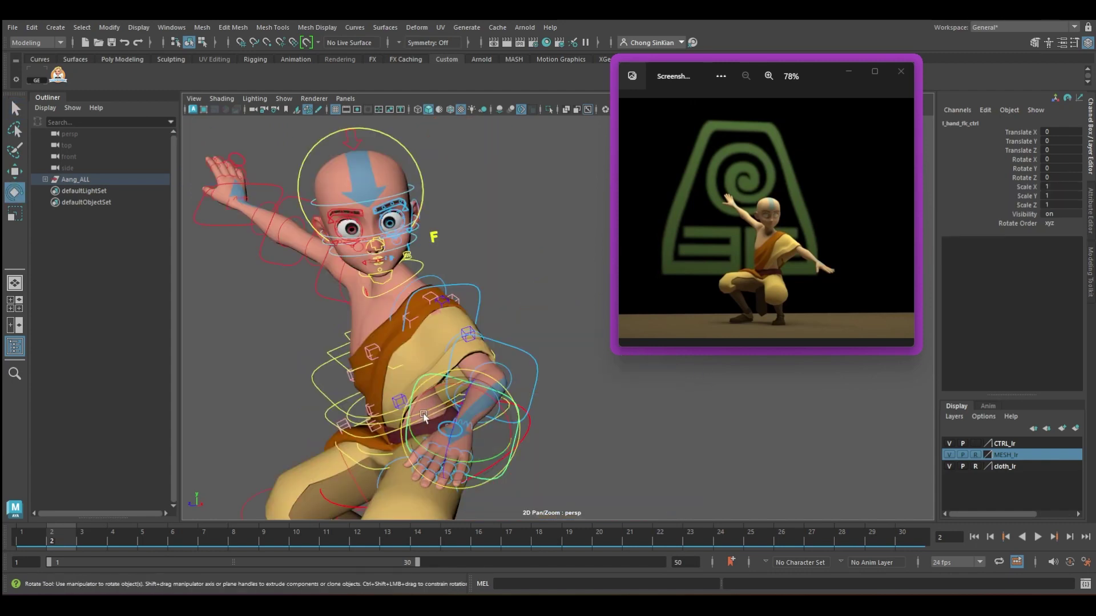
pyautogui.keyDown('alt'); pyautogui.moveTo(433, 419); pyautogui.dragTo(448, 419, button='right'); pyautogui.keyUp('alt')
pyautogui.keyDown('alt'); pyautogui.moveTo(447, 418); pyautogui.dragTo(594, 394); pyautogui.keyUp('alt')
pyautogui.press('q')
pyautogui.click(590, 366)
pyautogui.keyDown('alt'); pyautogui.moveTo(542, 394); pyautogui.dragTo(595, 422); pyautogui.keyUp('alt')
pyautogui.click(612, 381)
pyautogui.press('e')
pyautogui.click(442, 337)
pyautogui.moveTo(442, 336); pyautogui.dragTo(462, 291)
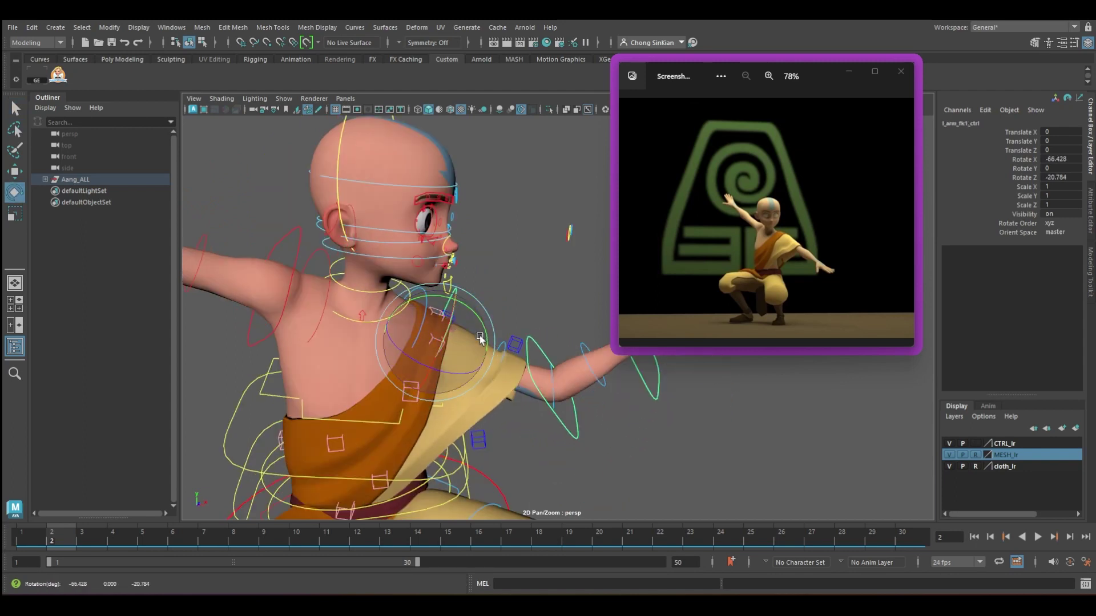
pyautogui.moveTo(480, 338); pyautogui.dragTo(516, 363)
# - Refine the left arm and wrist FK rotations so the arm reaches outward with the palm open and turned up
pyautogui.click(500, 347)
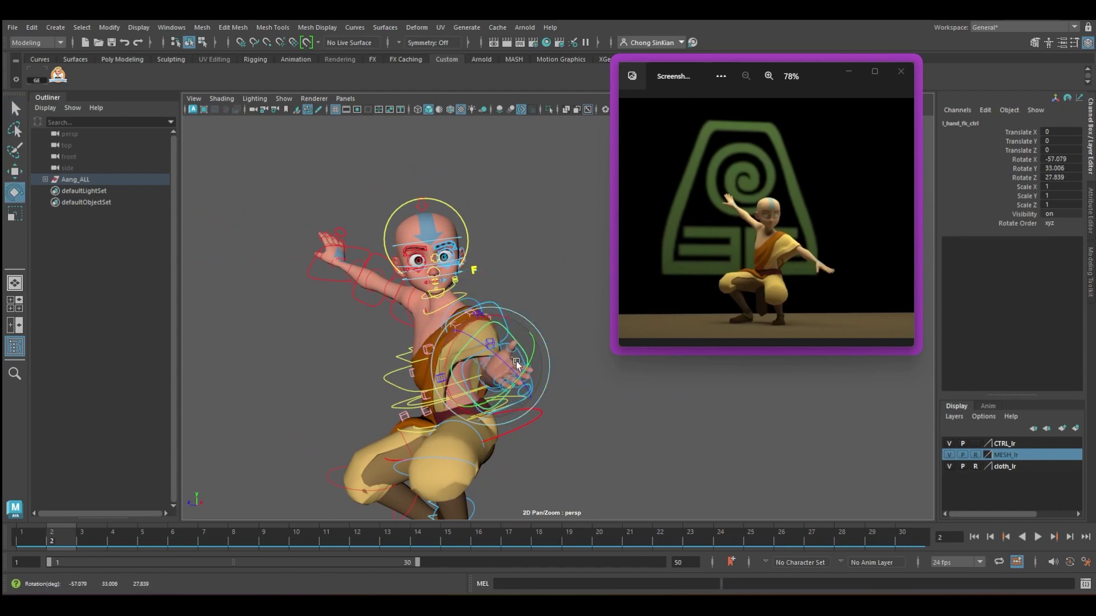
pyautogui.keyDown('alt'); pyautogui.moveTo(516, 362); pyautogui.dragTo(276, 360, button='right'); pyautogui.keyUp('alt')
pyautogui.keyDown('alt'); pyautogui.moveTo(276, 360); pyautogui.dragTo(365, 356); pyautogui.keyUp('alt')
pyautogui.click(536, 337)
pyautogui.moveTo(548, 337); pyautogui.dragTo(505, 328)
pyautogui.click(513, 326)
pyautogui.moveTo(505, 311); pyautogui.dragTo(612, 383)
pyautogui.click(539, 385)
pyautogui.click(543, 385)
pyautogui.click(613, 388)
pyautogui.moveTo(616, 399); pyautogui.dragTo(496, 398)
pyautogui.press('q')
pyautogui.click(510, 367)
pyautogui.click(479, 386)
pyautogui.press('e')
pyautogui.keyDown('alt'); pyautogui.moveTo(502, 399); pyautogui.dragTo(564, 425, button='right'); pyautogui.keyUp('alt')
# - On the left hand's finger pose control, set Bend to 5.7 and Scrunch to 12.4
pyautogui.press('q')
pyautogui.keyDown('alt'); pyautogui.moveTo(564, 425); pyautogui.dragTo(597, 455); pyautogui.keyUp('alt')
pyautogui.click(613, 459)
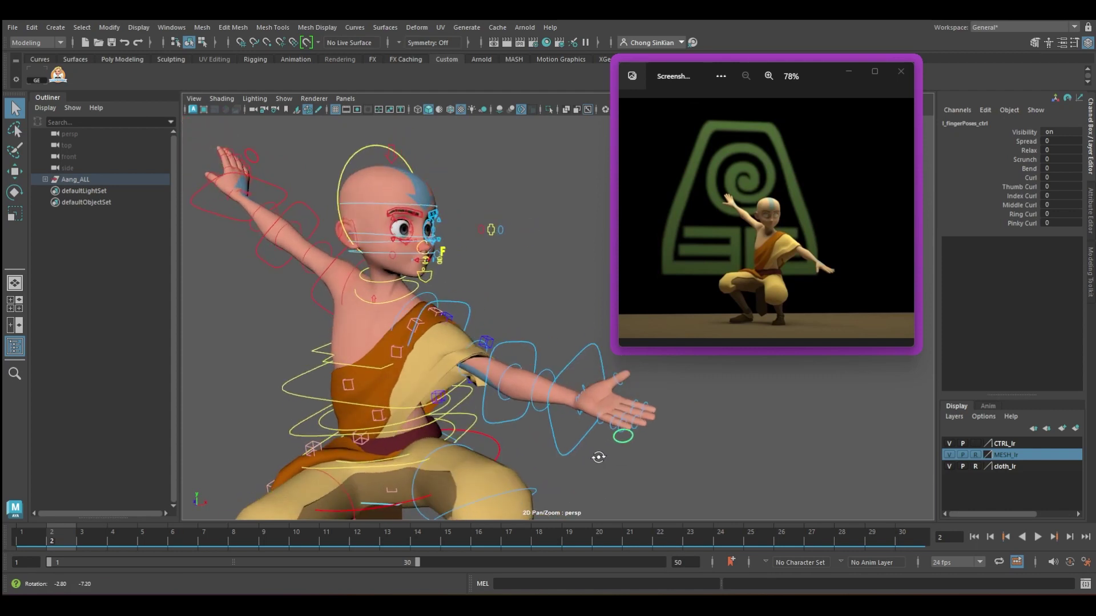
pyautogui.click(1028, 169)
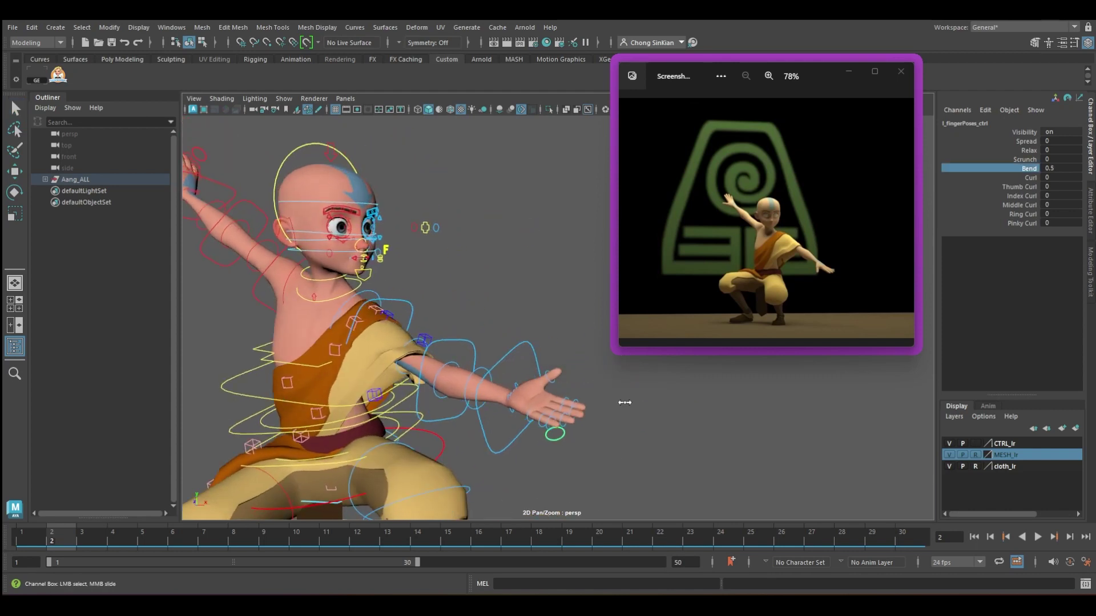
pyautogui.moveTo(625, 401); pyautogui.dragTo(658, 399, button='middle')
pyautogui.click(1025, 159)
pyautogui.moveTo(635, 444); pyautogui.dragTo(708, 445, button='middle')
# - Set Thumb Curl to -9 on the left finger pose control and increase its Relax value
pyautogui.click(1019, 187)
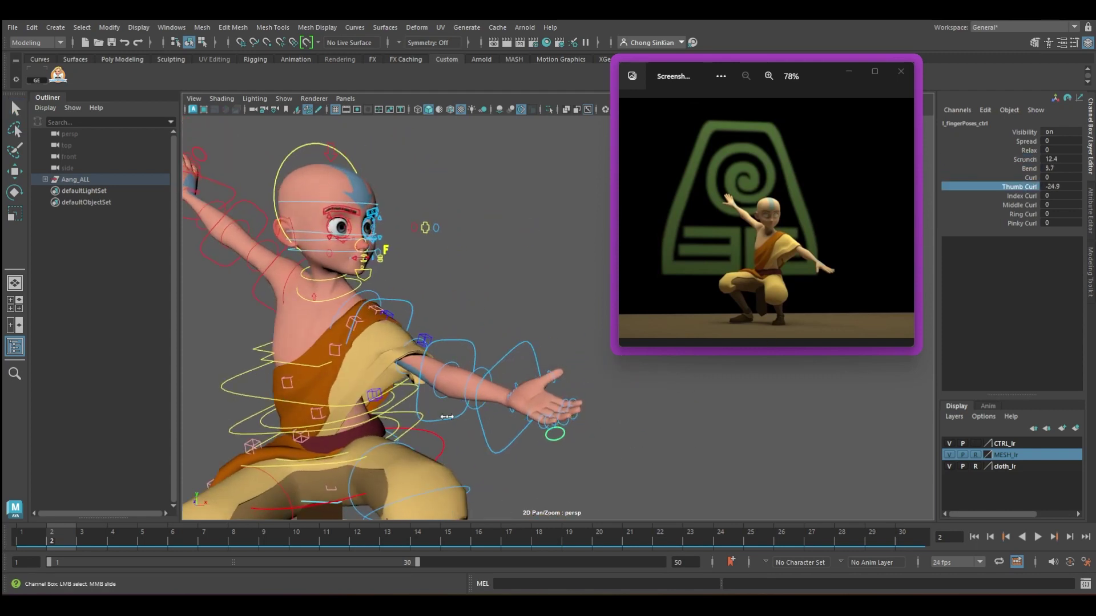
pyautogui.moveTo(495, 409); pyautogui.dragTo(553, 409, button='middle')
pyautogui.click(1028, 150)
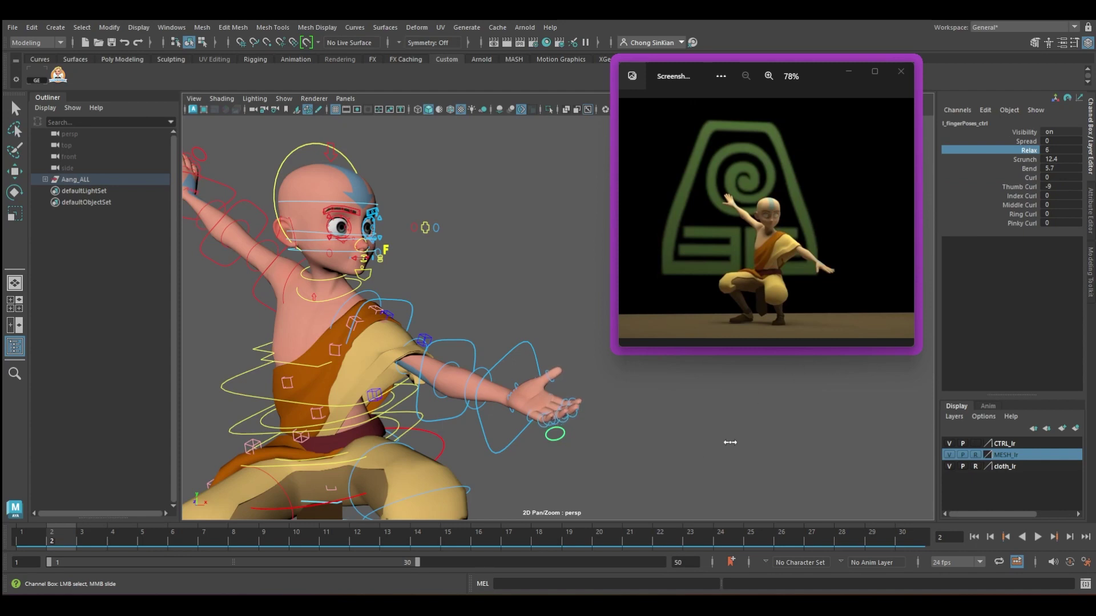
pyautogui.moveTo(738, 442); pyautogui.dragTo(794, 459, button='middle')
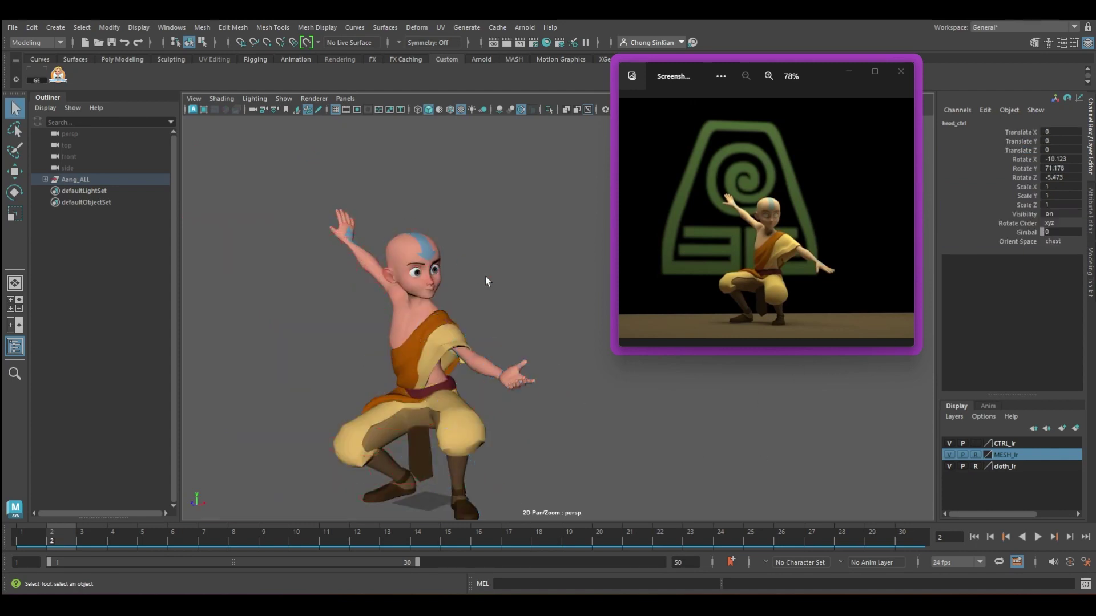
# - Show the rig controls again and lower the outstretched left arm slightly by rotating its control at the shoulder
pyautogui.keyDown('alt'); pyautogui.moveTo(485, 276); pyautogui.dragTo(467, 363, button='middle'); pyautogui.keyUp('alt')
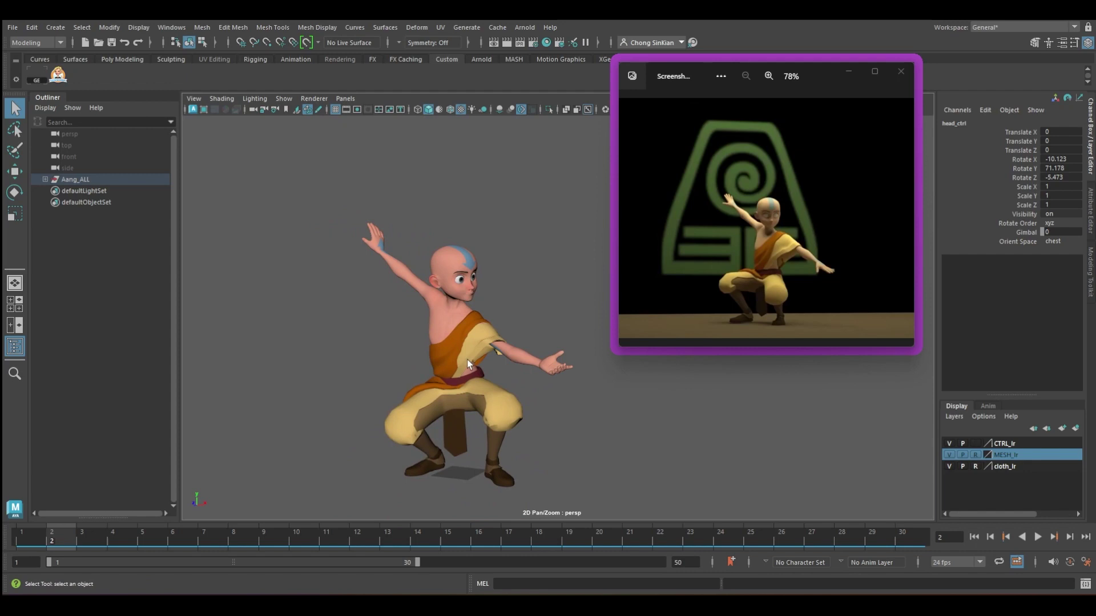
pyautogui.hotkey('alt', '1')
pyautogui.click(496, 313)
pyautogui.press('e')
pyautogui.moveTo(516, 314); pyautogui.dragTo(517, 336)
pyautogui.press('q')
pyautogui.click(473, 306)
pyautogui.press('e')
pyautogui.moveTo(487, 291)
pyautogui.mouseDown()
pyautogui.moveTo(487, 317)
pyautogui.moveTo(484, 288)
pyautogui.moveTo(484, 304)
pyautogui.mouseUp()
pyautogui.hotkey('ctrl', 'z')
pyautogui.press('q')
pyautogui.click(479, 311)
pyautogui.press('e')
pyautogui.press('q')
# - Raise the right upper arm FK control to about 46 in Rotate Z, then clear the selection
pyautogui.click(423, 299)
pyautogui.press('e')
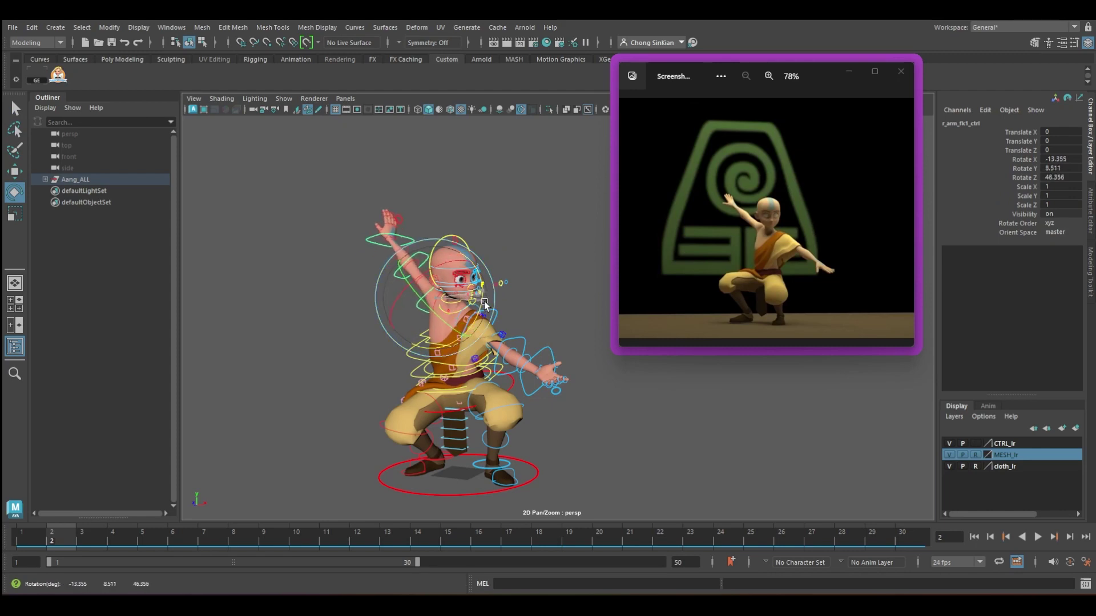
pyautogui.click(394, 236)
pyautogui.press('q')
pyautogui.click(411, 277)
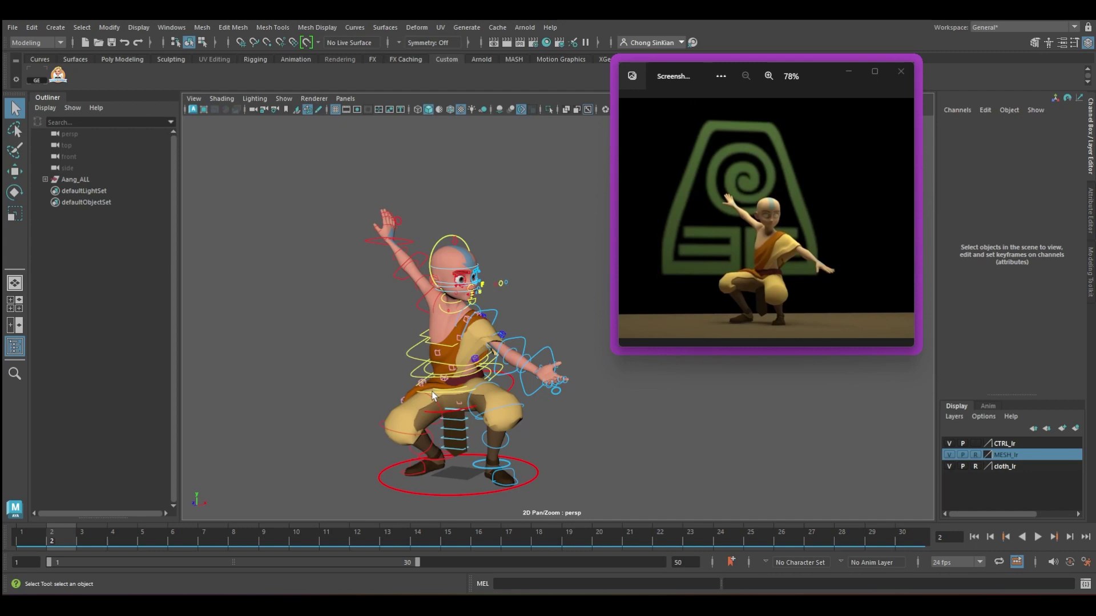
# - Move the left foot's IK control outward so the left leg stretches out to the side
pyautogui.click(490, 473)
pyautogui.press('w')
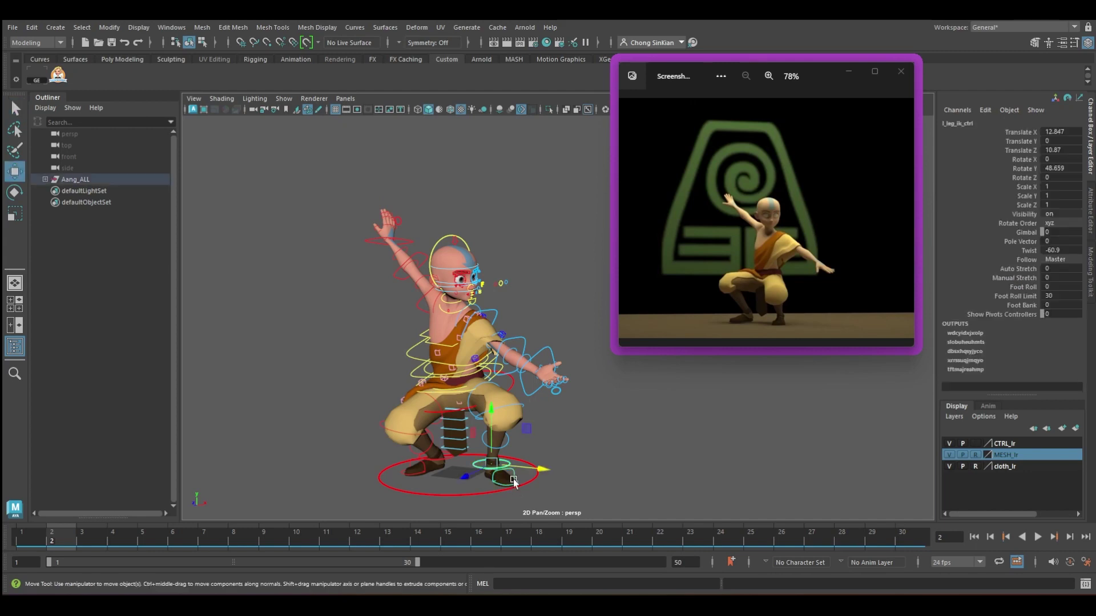
pyautogui.moveTo(497, 475); pyautogui.dragTo(462, 477)
pyautogui.keyDown('alt'); pyautogui.moveTo(463, 477); pyautogui.dragTo(543, 479); pyautogui.keyUp('alt')
# - Adjust the right foot control and change the right leg IK control's Twist to swing the bent knee
pyautogui.click(437, 489)
pyautogui.press('e')
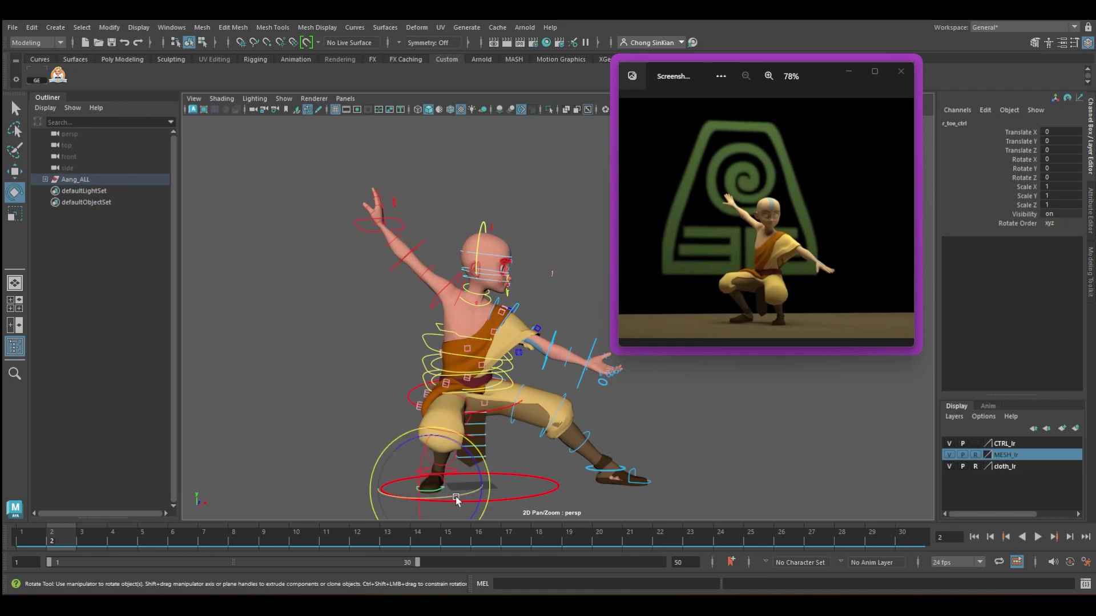
pyautogui.moveTo(457, 498); pyautogui.dragTo(453, 478)
pyautogui.press('q')
pyautogui.click(455, 474)
pyautogui.press('e')
pyautogui.press('q')
pyautogui.keyDown('alt'); pyautogui.moveTo(455, 478); pyautogui.dragTo(514, 502); pyautogui.keyUp('alt')
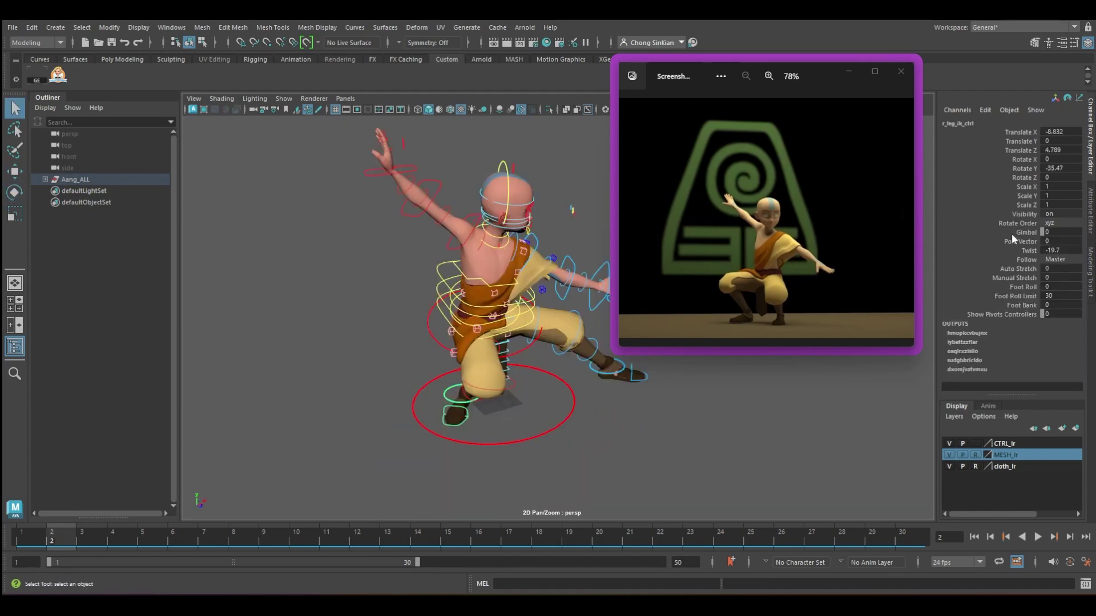
pyautogui.click(1029, 251)
pyautogui.moveTo(596, 462); pyautogui.dragTo(414, 437, button='middle')
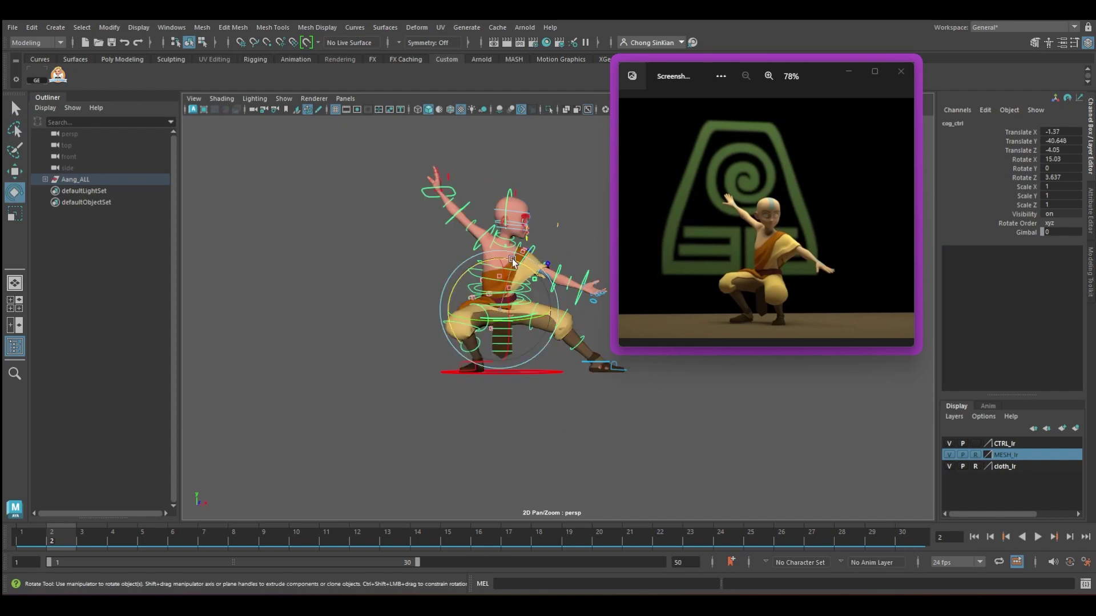
# - Rotate and shift the body's centre-of-gravity control toward the bent right leg, and set the right leg's Twist to -34.2
pyautogui.moveTo(512, 259); pyautogui.dragTo(529, 269)
pyautogui.press('w')
pyautogui.moveTo(536, 271); pyautogui.dragTo(529, 270, button='middle')
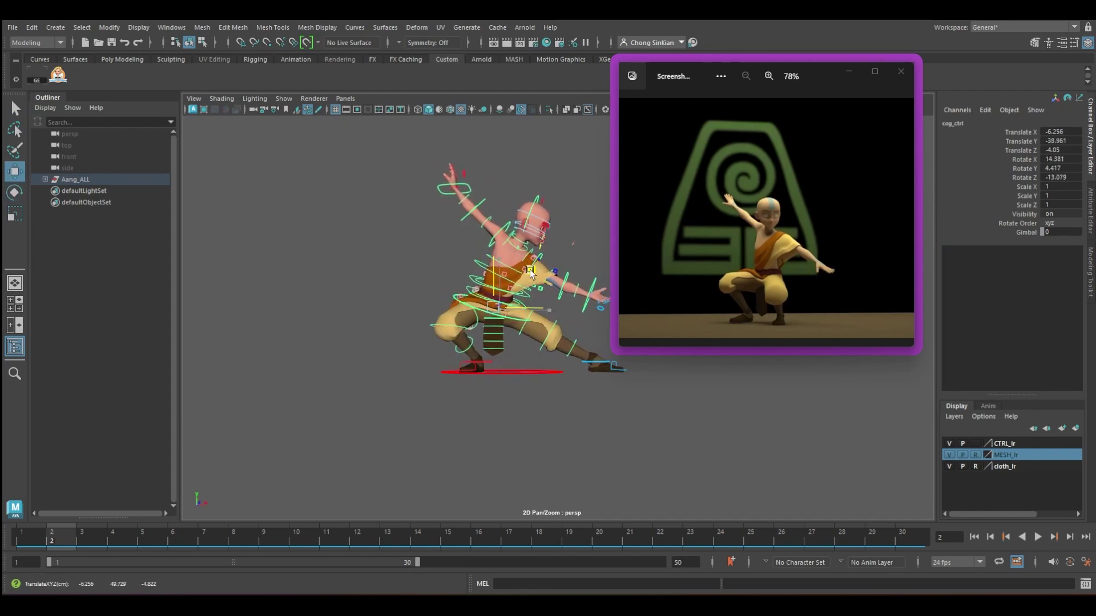
pyautogui.moveTo(530, 270); pyautogui.dragTo(532, 274)
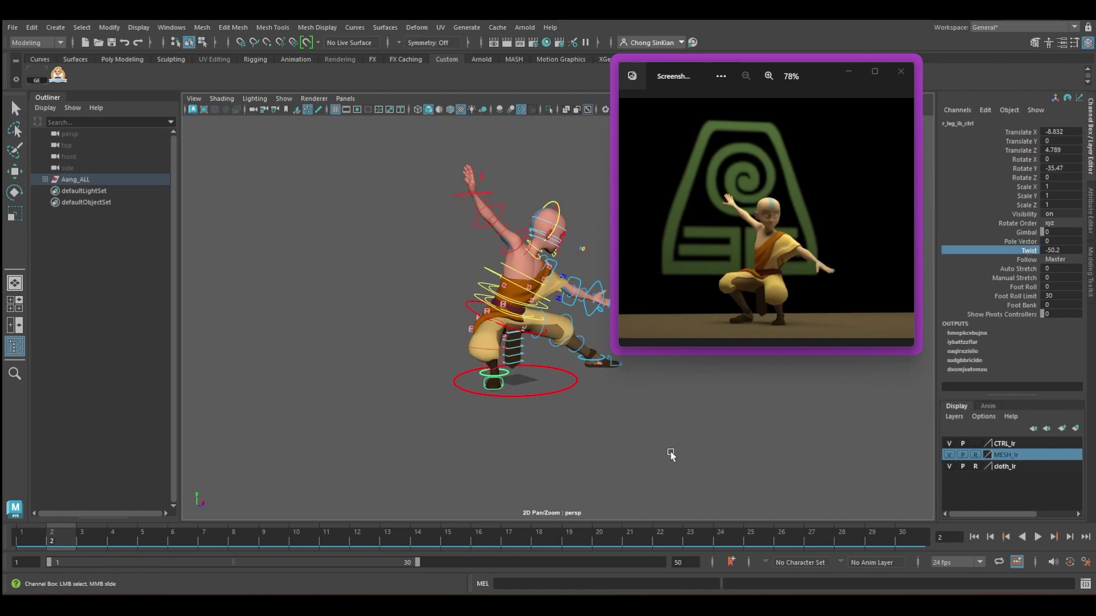
pyautogui.moveTo(670, 455); pyautogui.dragTo(744, 443, button='middle')
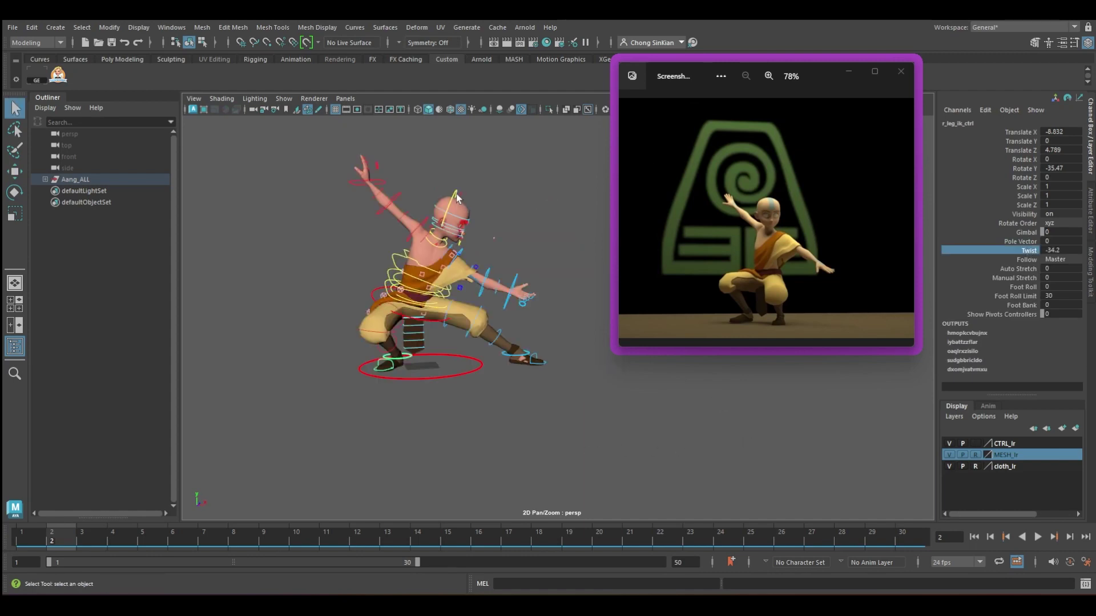
# - Rotate the head control to about -13.5, 39.4, -25.5, clear the selection and hide the rig controls
pyautogui.click(458, 198)
pyautogui.press('e')
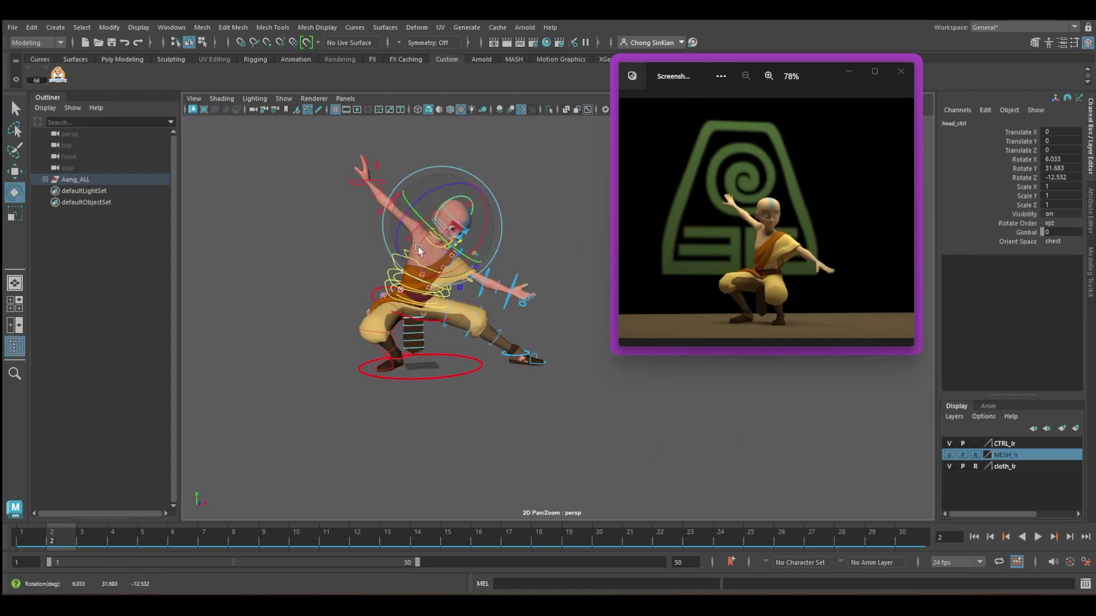
pyautogui.moveTo(467, 235); pyautogui.dragTo(488, 210)
pyautogui.press('q')
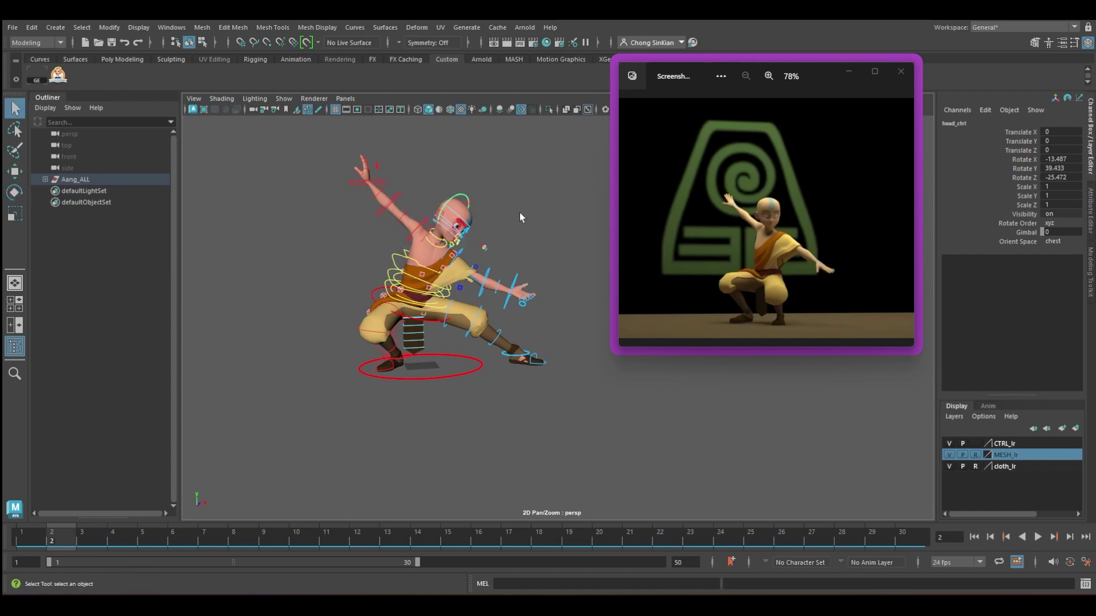
pyautogui.click(519, 213)
pyautogui.hotkey('alt', '1')
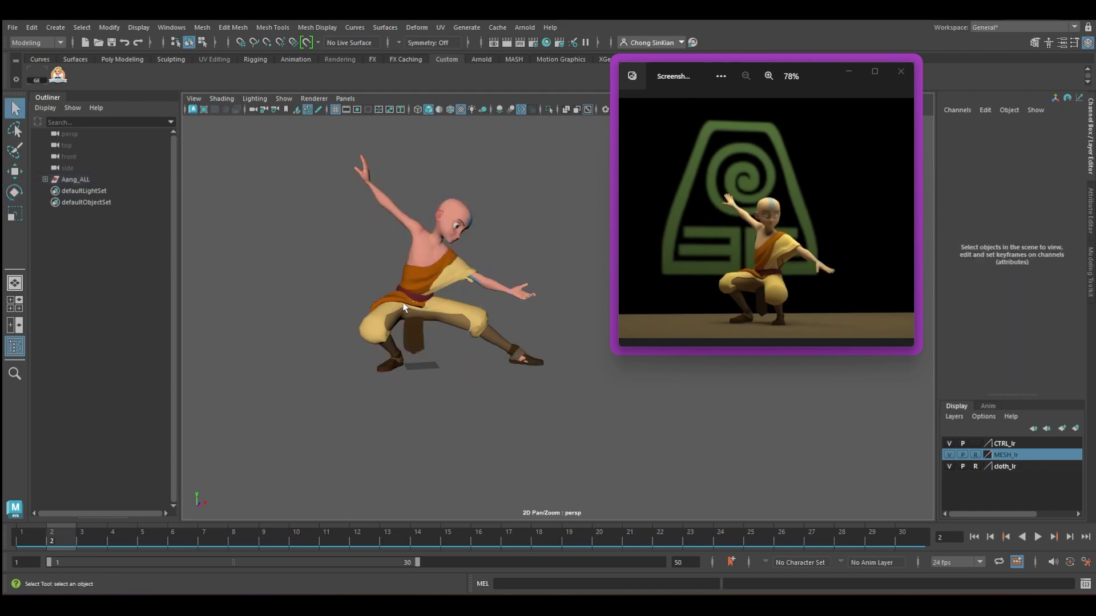
# - Lean the body by rotating the centre-of-gravity control to about 40.5 in X, -11.6 in Y and 4.1 in Z
pyautogui.click(393, 258)
pyautogui.click(390, 282)
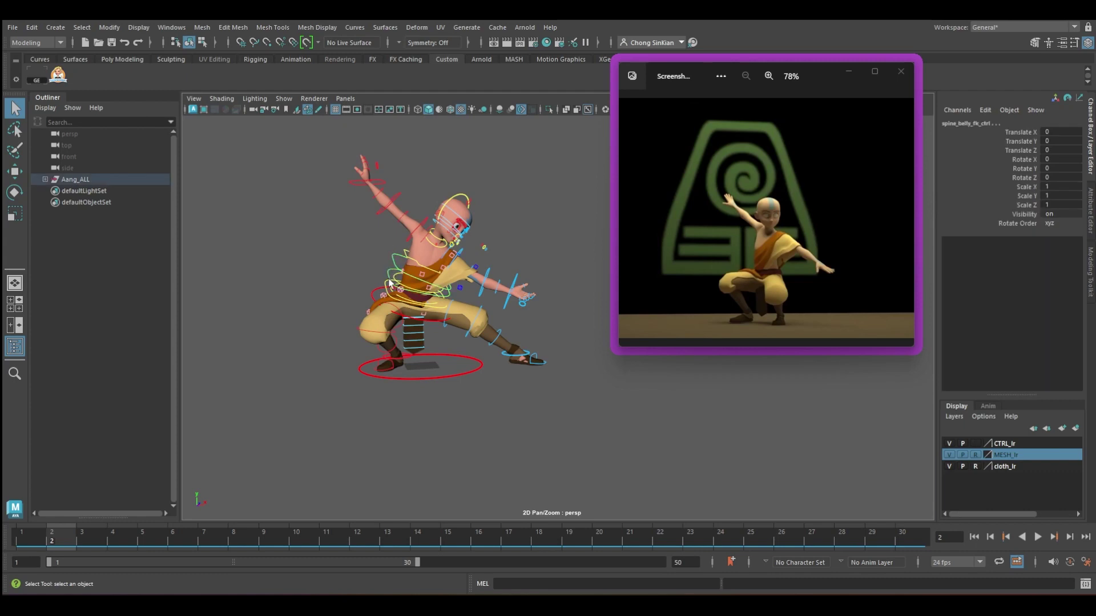
pyautogui.press('e')
pyautogui.keyDown('alt'); pyautogui.moveTo(402, 286); pyautogui.dragTo(357, 286); pyautogui.keyUp('alt')
pyautogui.moveTo(477, 248); pyautogui.dragTo(481, 289)
pyautogui.press('q')
pyautogui.click(549, 314)
pyautogui.press('e')
pyautogui.hotkey('alt', '1')
pyautogui.keyDown('alt'); pyautogui.moveTo(473, 333); pyautogui.dragTo(584, 334); pyautogui.keyUp('alt')
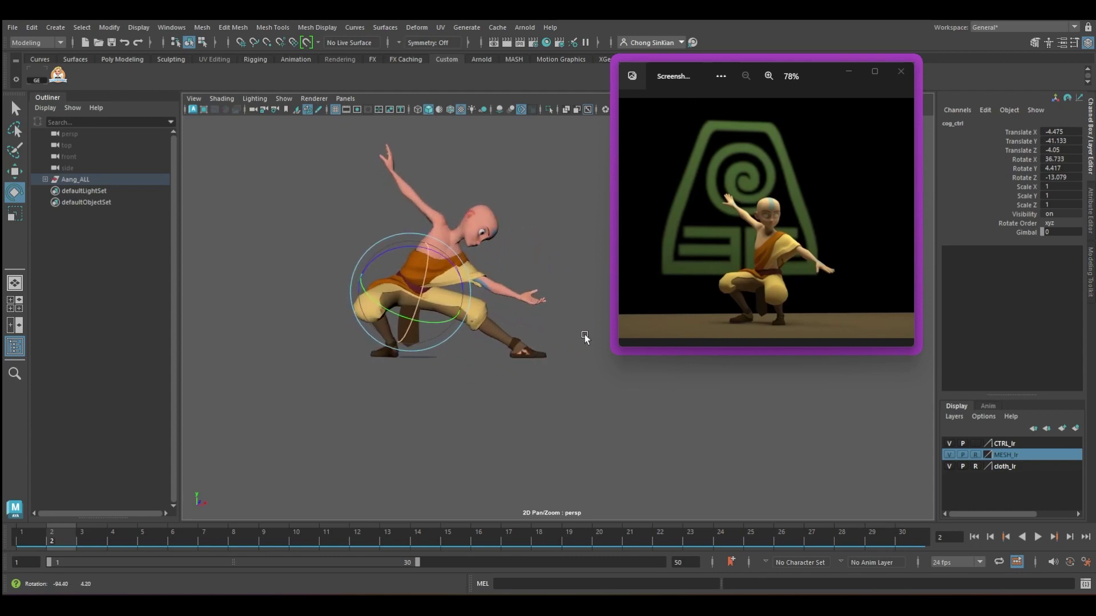
pyautogui.moveTo(453, 262); pyautogui.dragTo(439, 241)
pyautogui.press('q')
# - Rotate the head control to turn the face toward the outstretched left arm
pyautogui.click(459, 200)
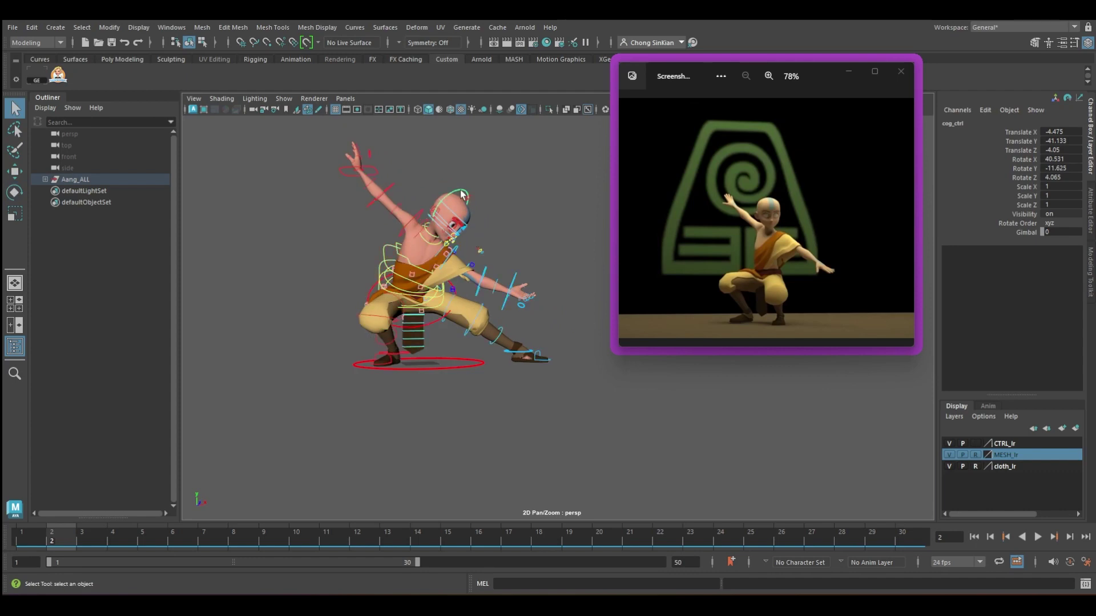
pyautogui.press('e')
pyautogui.moveTo(486, 211); pyautogui.dragTo(491, 216)
pyautogui.keyDown('alt'); pyautogui.moveTo(517, 260); pyautogui.dragTo(451, 273); pyautogui.keyUp('alt')
pyautogui.moveTo(480, 228); pyautogui.dragTo(465, 263)
pyautogui.press('q')
pyautogui.keyDown('alt'); pyautogui.moveTo(546, 305); pyautogui.dragTo(462, 282); pyautogui.keyUp('alt')
pyautogui.click(533, 286)
pyautogui.press('e')
pyautogui.press('w')
pyautogui.press('e')
pyautogui.press('q')
# - Level the head by rotating its control to about -46.7 in X, 67 in Y and -20.8 in Z
pyautogui.keyDown('alt'); pyautogui.moveTo(479, 229); pyautogui.dragTo(521, 264); pyautogui.keyUp('alt')
pyautogui.click(476, 244)
pyautogui.press('e')
pyautogui.scroll(4, 521, 252)
pyautogui.moveTo(453, 280); pyautogui.dragTo(472, 304)
pyautogui.click(450, 280)
pyautogui.hotkey('alt', '1')
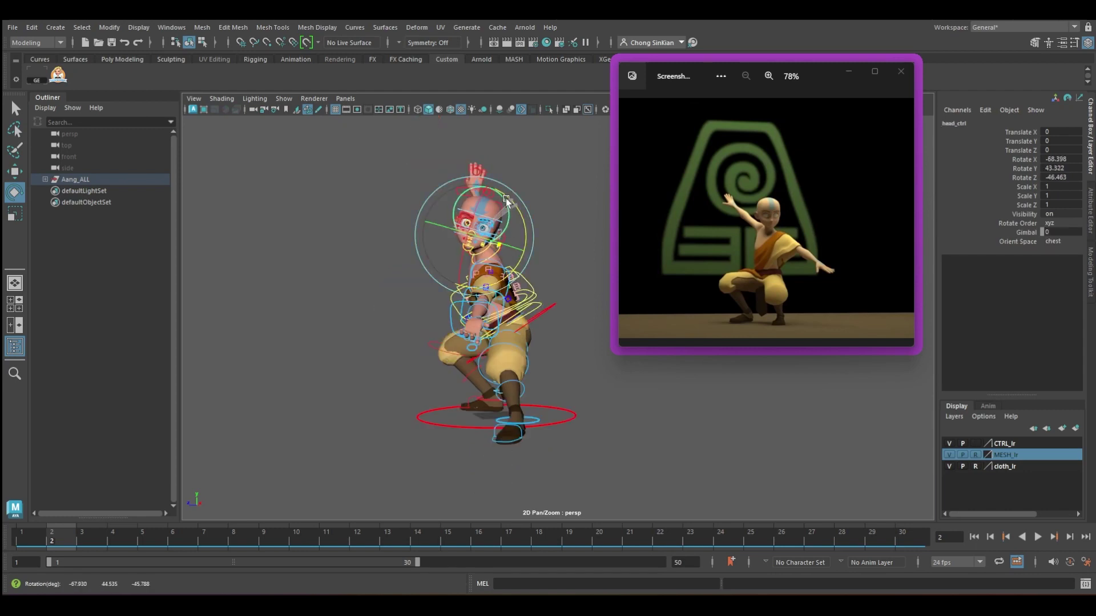
pyautogui.moveTo(505, 198); pyautogui.dragTo(496, 194)
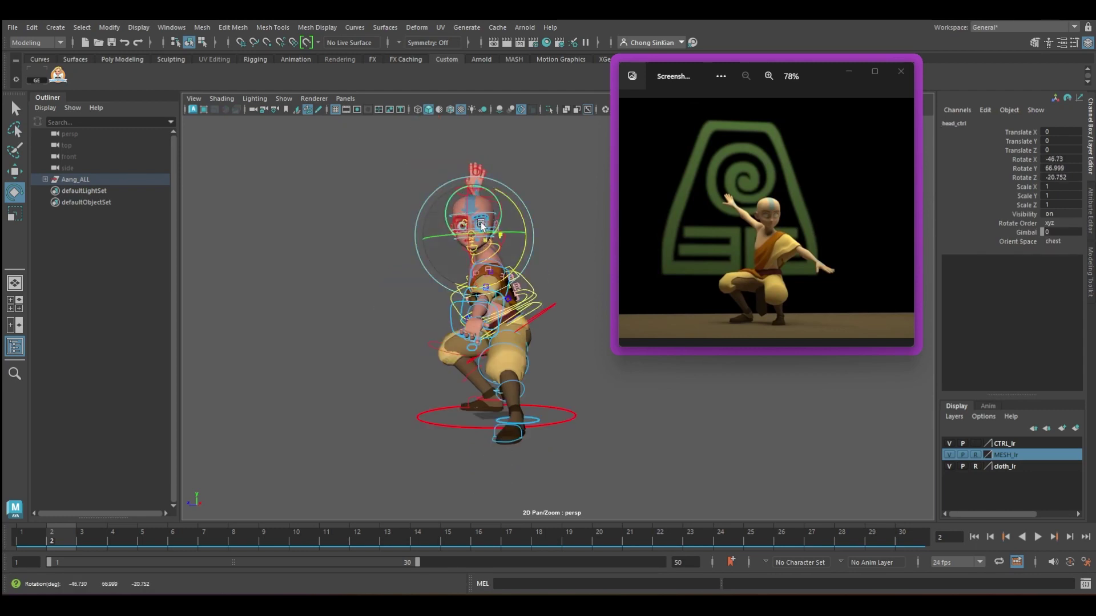
# - Rotate the left upper arm FK control to about -89, -9.9, -33.1 and clear the selection
pyautogui.moveTo(495, 310); pyautogui.dragTo(518, 307)
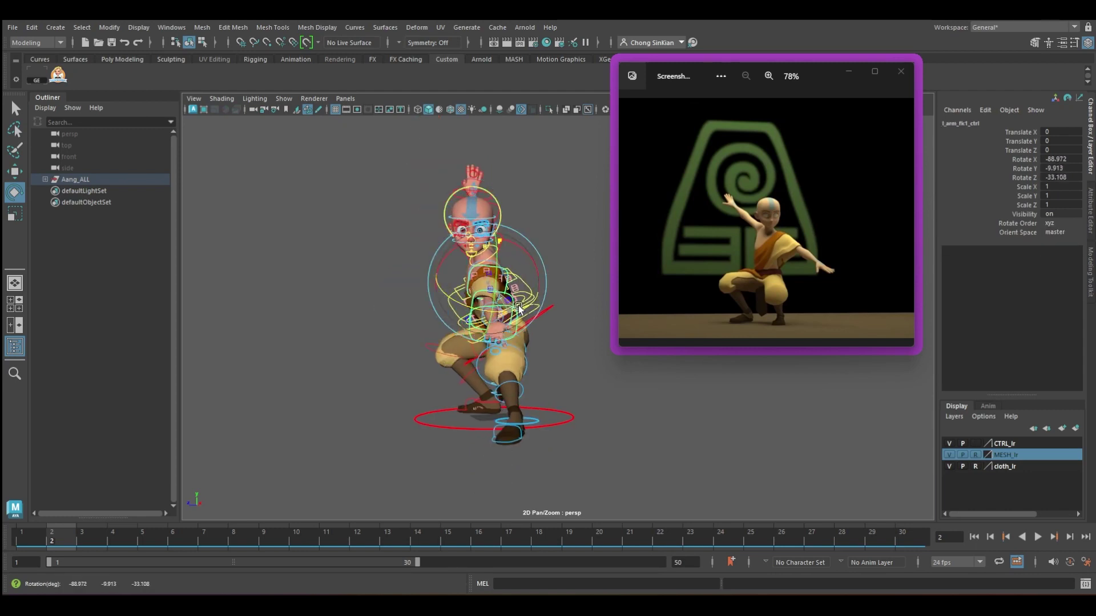
pyautogui.press('q')
pyautogui.click(473, 163)
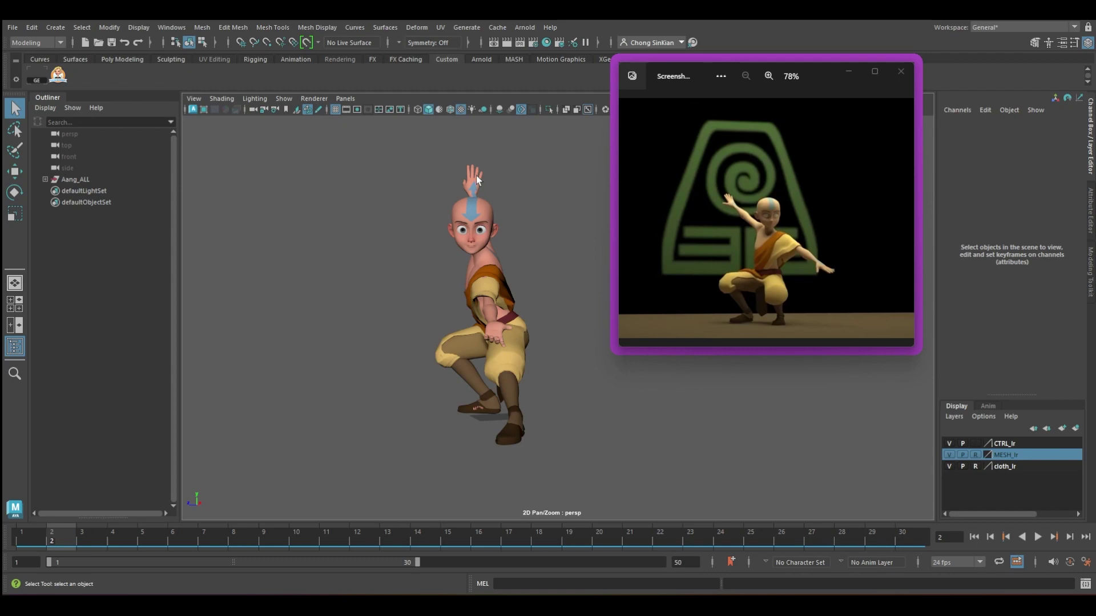
pyautogui.hotkey('alt', '1')
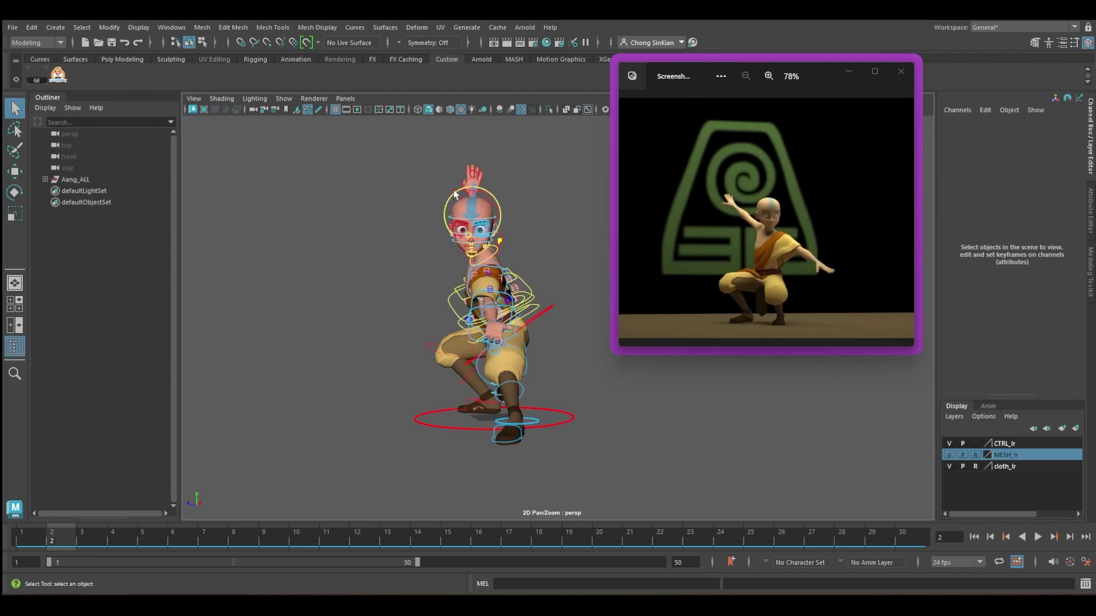
# - Rotate the raised right hand's FK control to about -8.3 in X, -4.1 in Y and 38.3 in Z
pyautogui.click(451, 189)
pyautogui.press('e')
pyautogui.moveTo(452, 193); pyautogui.dragTo(478, 170)
pyautogui.press('q')
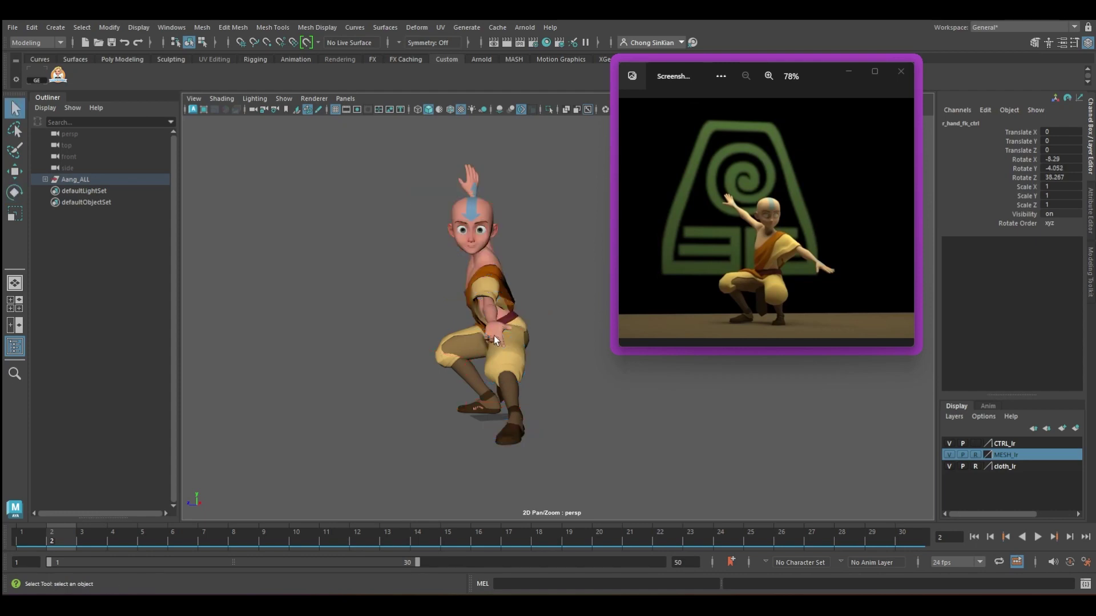
# - Rotate the left hand's FK control to about -54.9 in X, 20.7 in Y and 15 in Z
pyautogui.click(508, 308)
pyautogui.press('e')
pyautogui.moveTo(507, 306); pyautogui.dragTo(481, 320)
pyautogui.press('q')
pyautogui.keyDown('alt'); pyautogui.moveTo(319, 240); pyautogui.dragTo(394, 217); pyautogui.keyUp('alt')
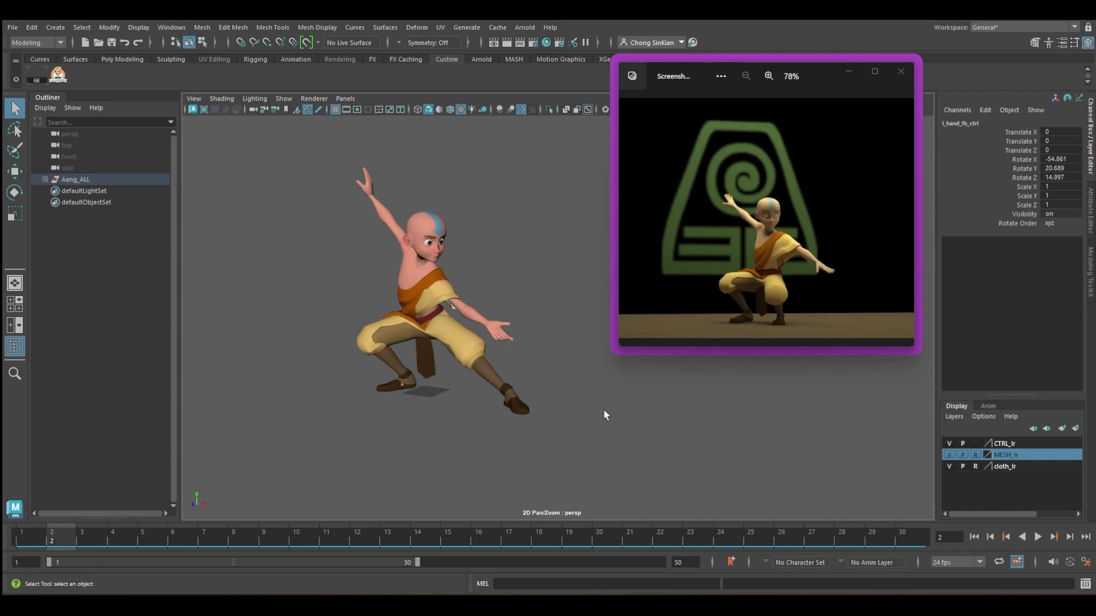
# - Examine the whole pose from several angles against the reference image, with the rig controls hidden and nothing selected
pyautogui.keyDown('alt'); pyautogui.moveTo(546, 371); pyautogui.dragTo(388, 387); pyautogui.keyUp('alt')
pyautogui.keyDown('alt'); pyautogui.moveTo(389, 387); pyautogui.dragTo(359, 387, button='middle'); pyautogui.keyUp('alt')
pyautogui.keyDown('alt'); pyautogui.moveTo(358, 387); pyautogui.dragTo(348, 417); pyautogui.keyUp('alt')
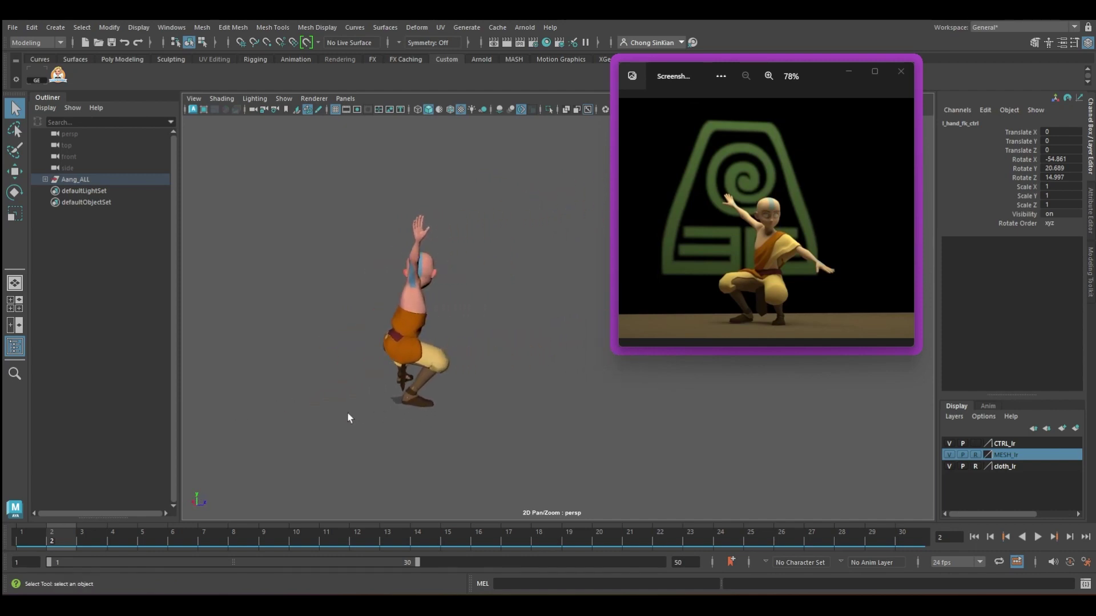
pyautogui.keyDown('alt'); pyautogui.moveTo(468, 405); pyautogui.dragTo(442, 391); pyautogui.keyUp('alt')
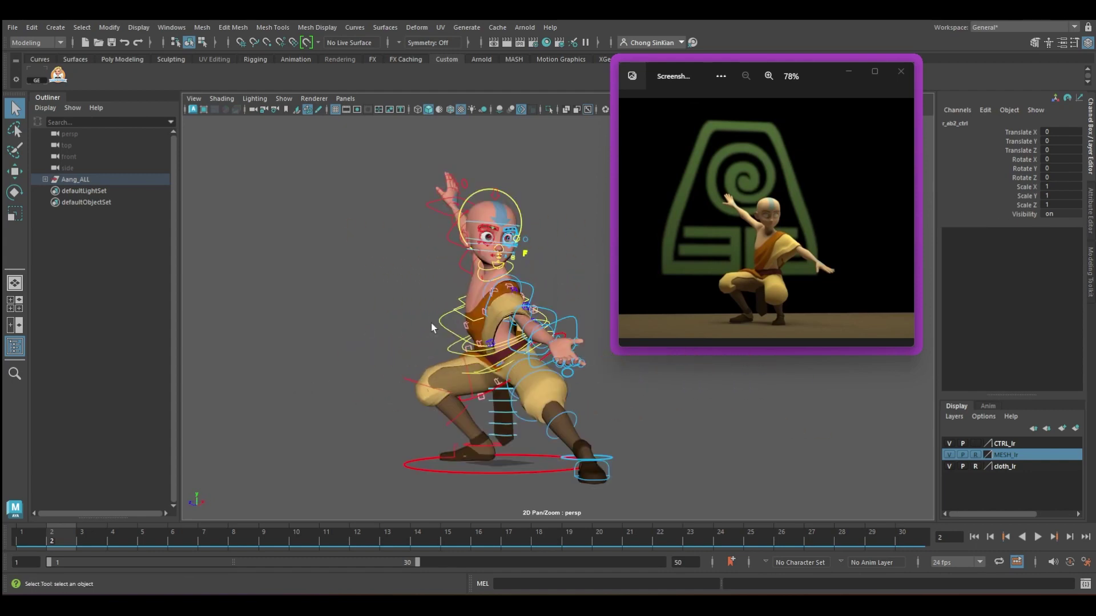
pyautogui.keyDown('alt'); pyautogui.moveTo(431, 326); pyautogui.dragTo(298, 345); pyautogui.keyUp('alt')
pyautogui.hotkey('alt', '1')
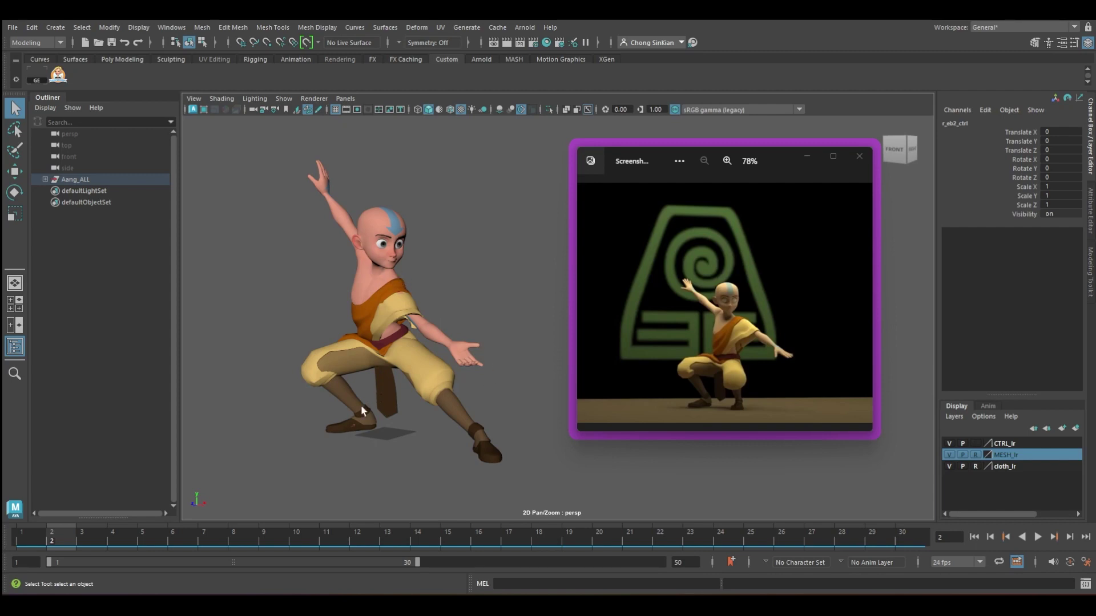
pyautogui.click(239, 343)
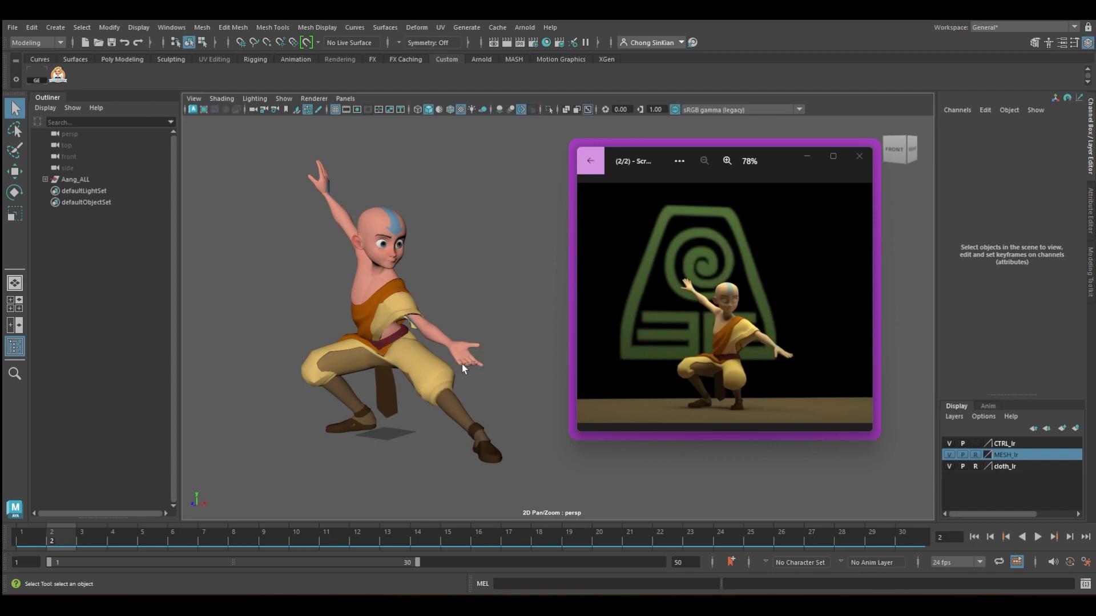
# - On the left hand's finger pose control, set Ring Curl to 16 and Pinky Curl to 21.5
pyautogui.scroll(5, 476, 363)
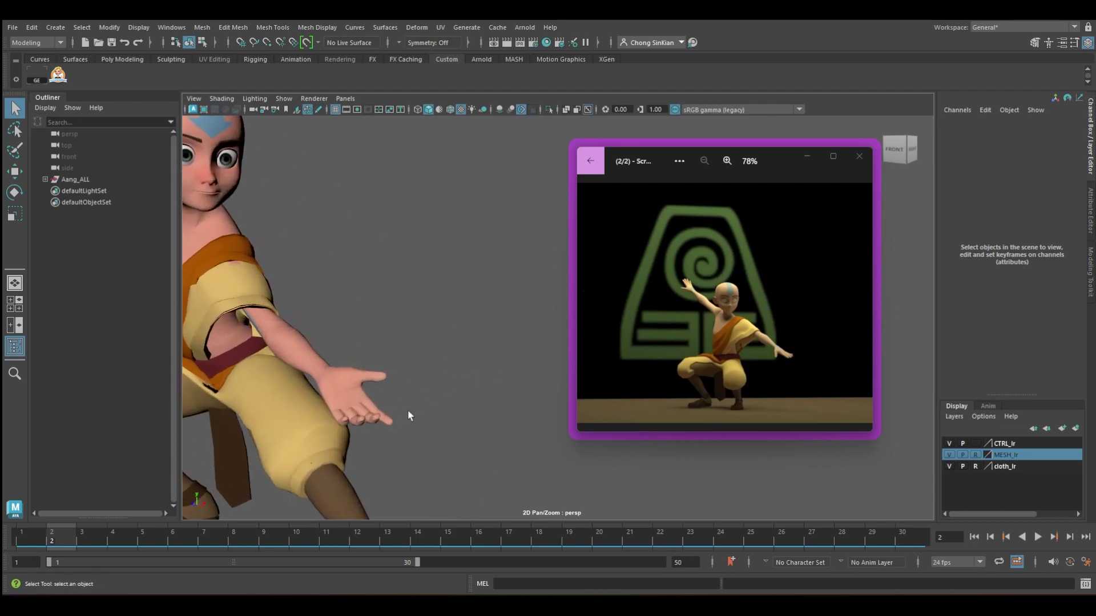
pyautogui.hotkey('alt', '1')
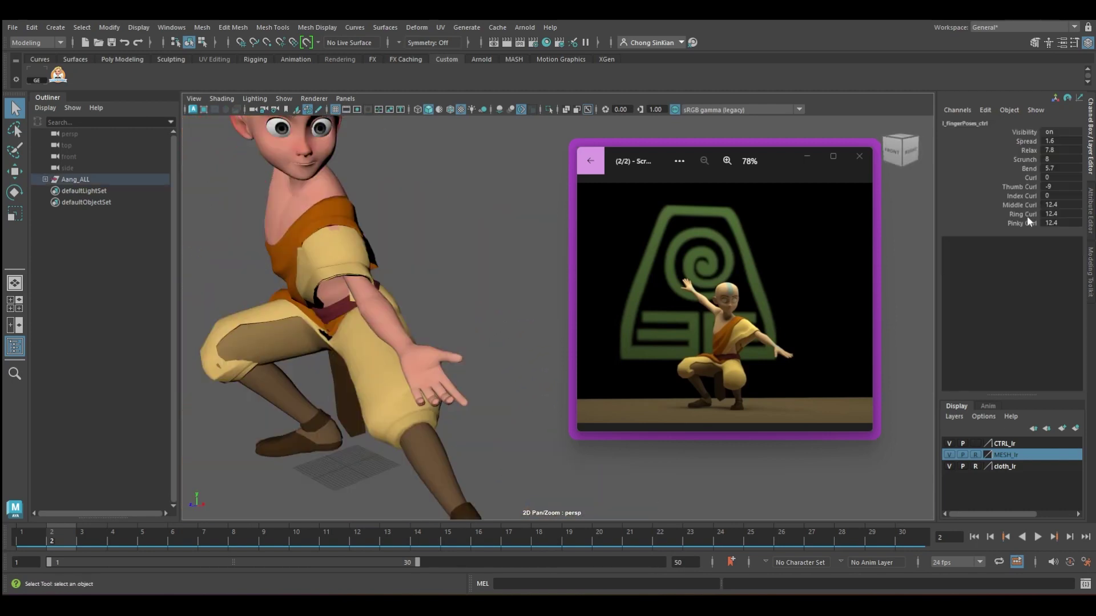
pyautogui.click(1026, 216)
pyautogui.keyDown('shift'); pyautogui.click(1028, 222); pyautogui.keyUp('shift')
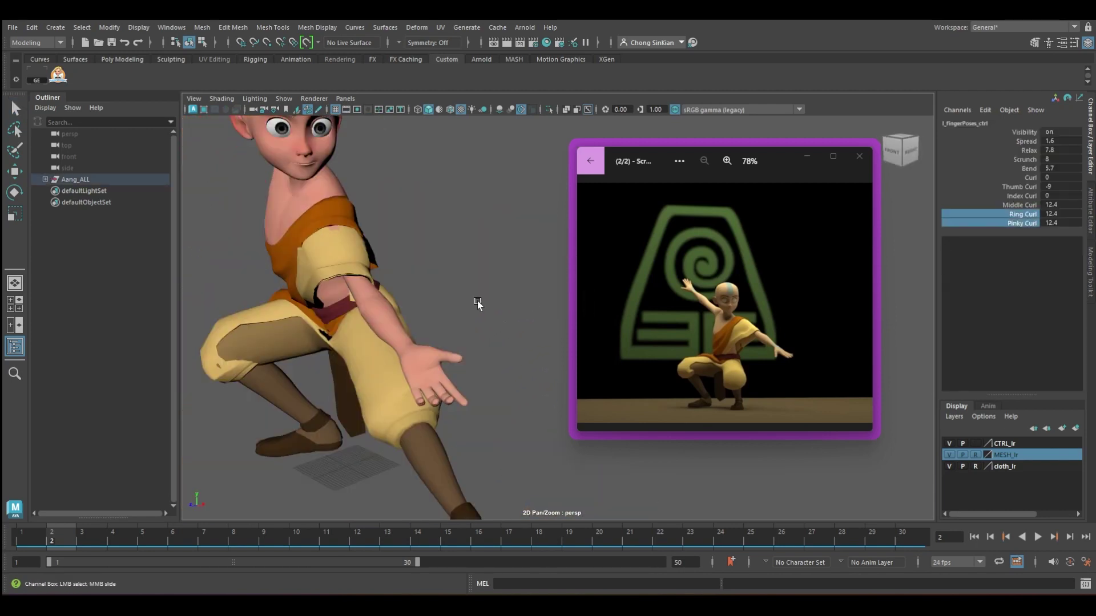
pyautogui.moveTo(501, 299); pyautogui.dragTo(506, 299, button='middle')
pyautogui.click(1025, 224)
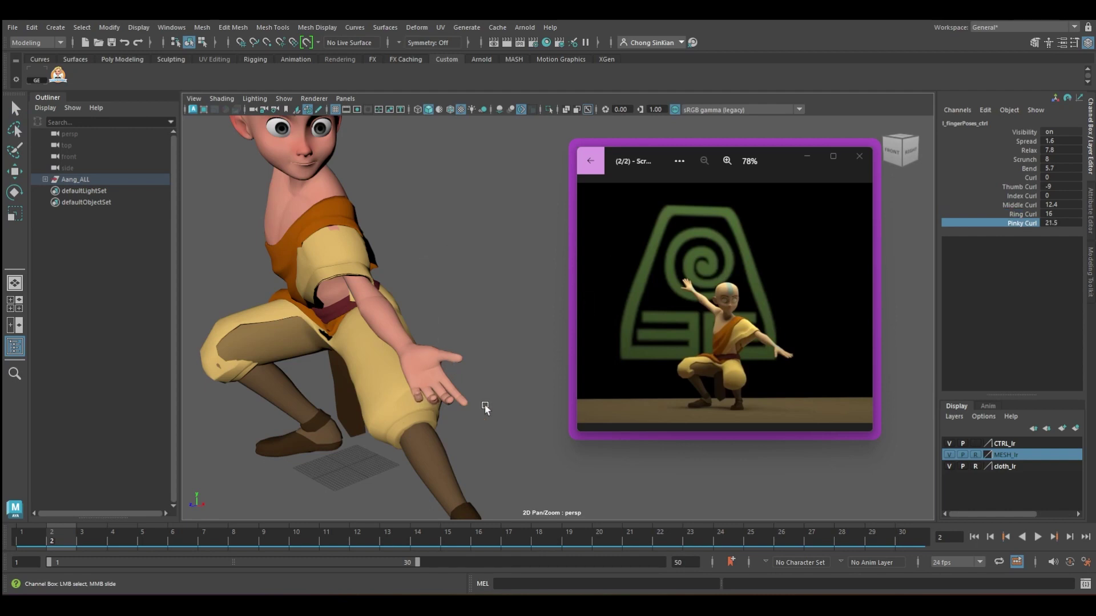
# - Bend the raised right hand's index finger by rotating its second control to about 11.3 in Rotate Z
pyautogui.keyDown('alt'); pyautogui.moveTo(407, 334); pyautogui.dragTo(289, 184); pyautogui.keyUp('alt')
pyautogui.press('q')
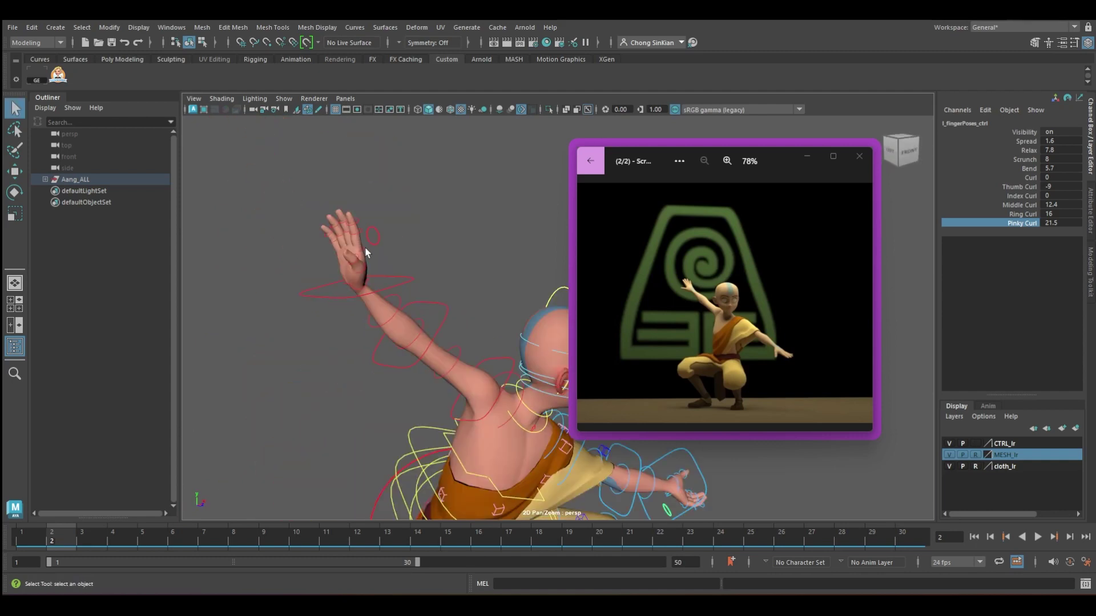
pyautogui.click(363, 250)
pyautogui.keyDown('alt'); pyautogui.moveTo(363, 250); pyautogui.dragTo(327, 251); pyautogui.keyUp('alt')
pyautogui.press('e')
pyautogui.moveTo(307, 207)
pyautogui.mouseDown()
pyautogui.moveTo(319, 187)
pyautogui.moveTo(322, 200)
pyautogui.mouseUp()
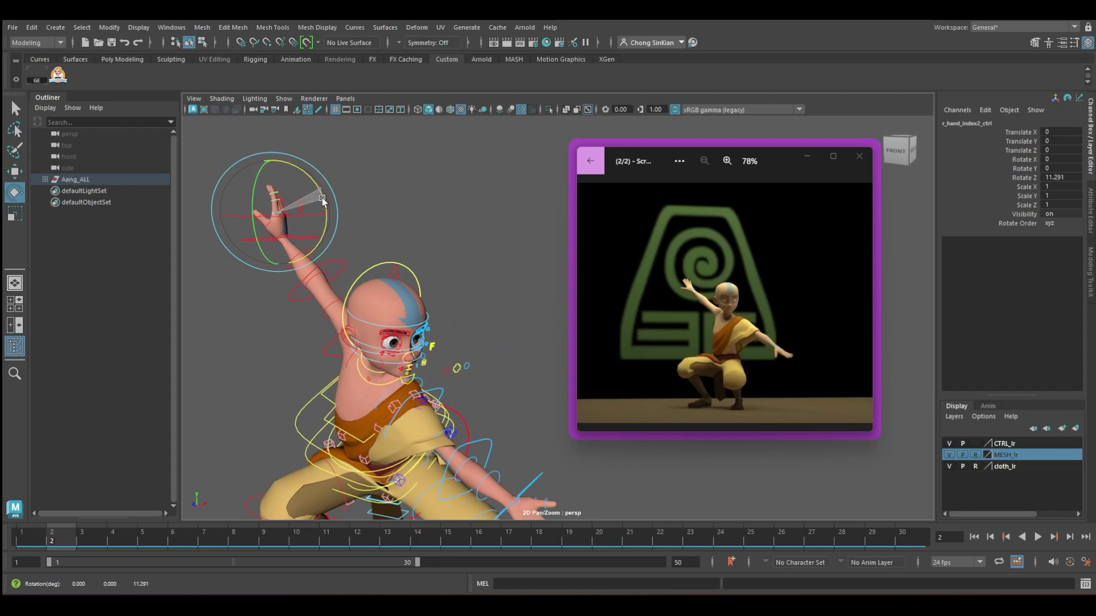
pyautogui.press('q')
# - On the right hand's finger pose control, set Middle Curl to 4, Ring Curl to 11 and Pinky Curl to 15
pyautogui.click(286, 214)
pyautogui.moveTo(1021, 205); pyautogui.dragTo(1022, 223)
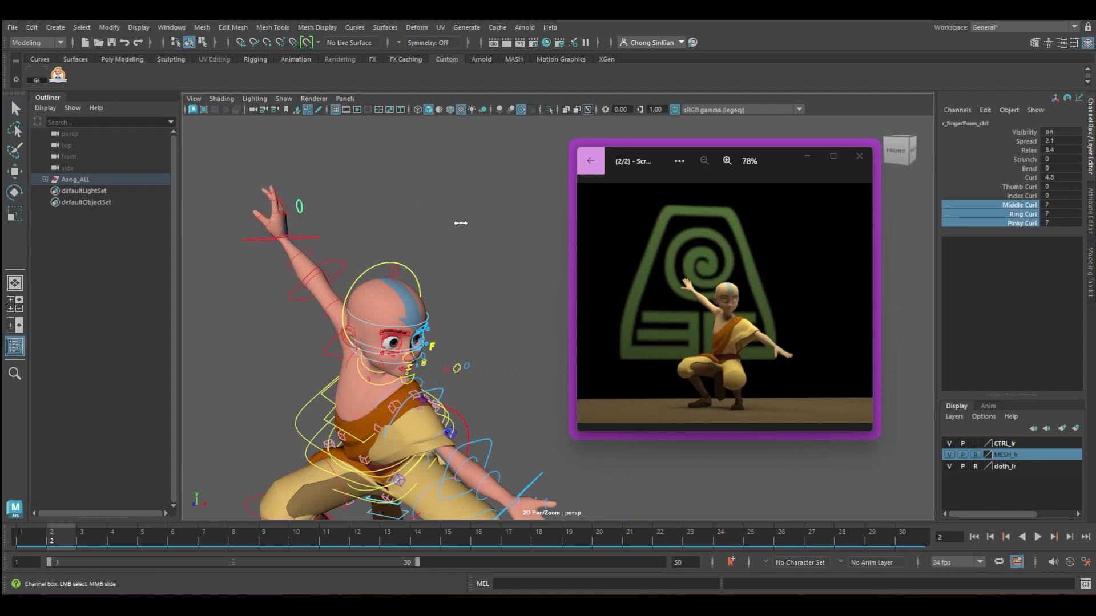
pyautogui.moveTo(460, 223); pyautogui.dragTo(443, 223, button='middle')
pyautogui.moveTo(1019, 214); pyautogui.dragTo(1015, 222)
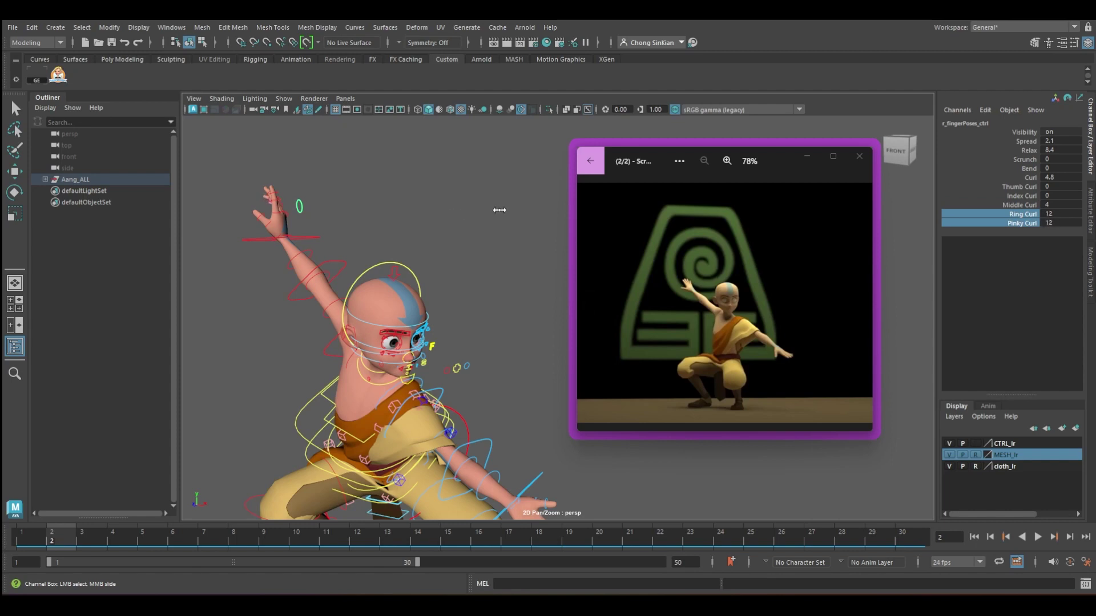
pyautogui.moveTo(499, 210); pyautogui.dragTo(459, 220, button='middle')
pyautogui.keyDown('alt'); pyautogui.moveTo(455, 280); pyautogui.dragTo(266, 276, button='right'); pyautogui.keyUp('alt')
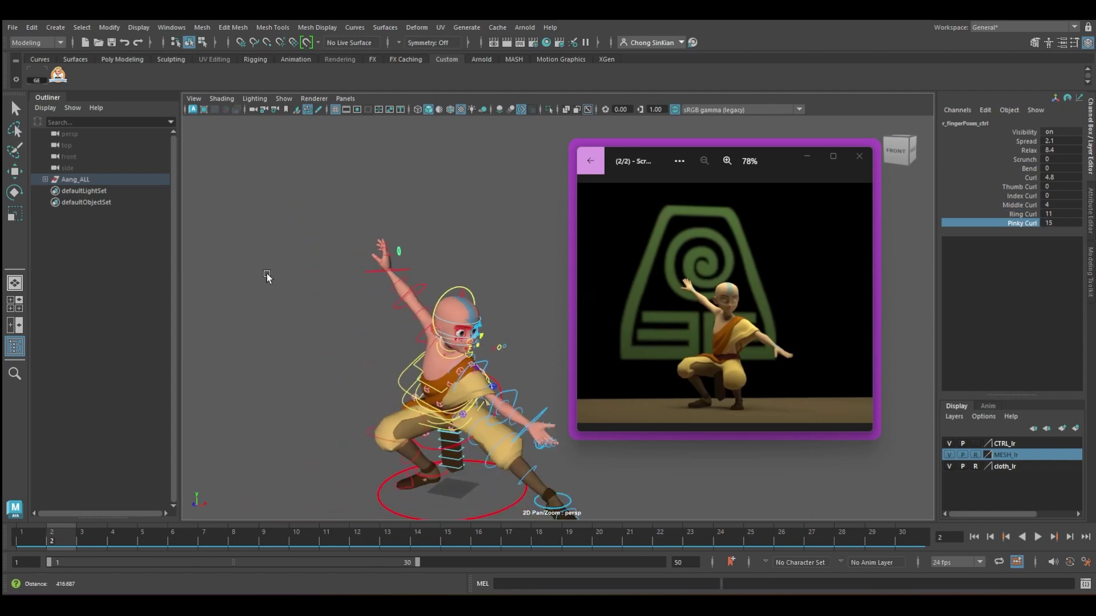
# - Hide the rig controls and the viewport grid, and clear the selection to present the clean pose
pyautogui.hotkey('alt', '1')
pyautogui.keyDown('alt'); pyautogui.moveTo(487, 307); pyautogui.dragTo(542, 293); pyautogui.keyUp('alt')
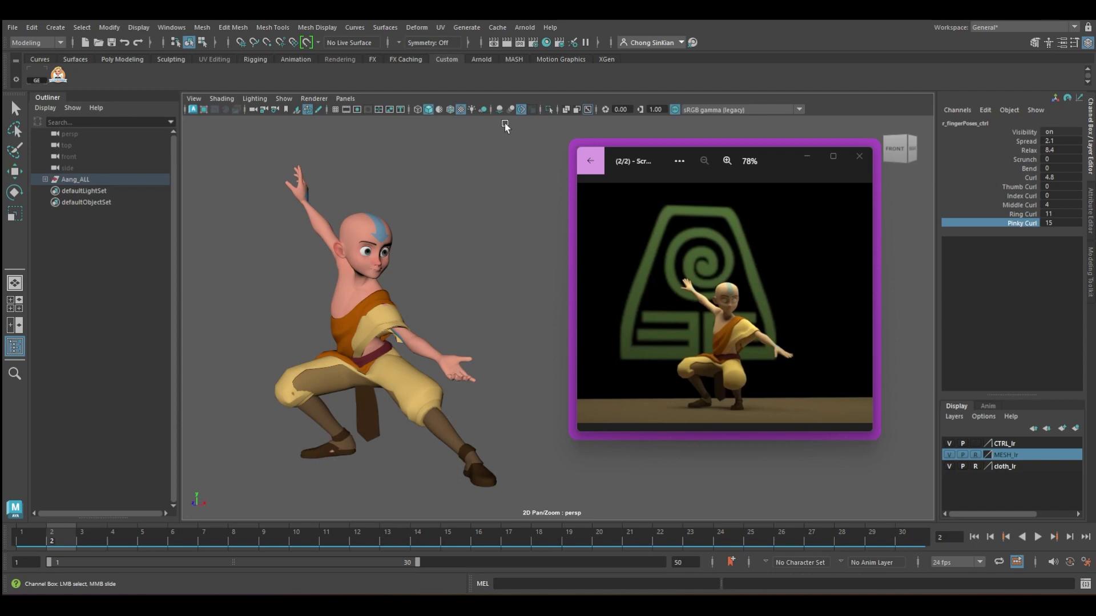
pyautogui.press('q')
pyautogui.click(460, 395)
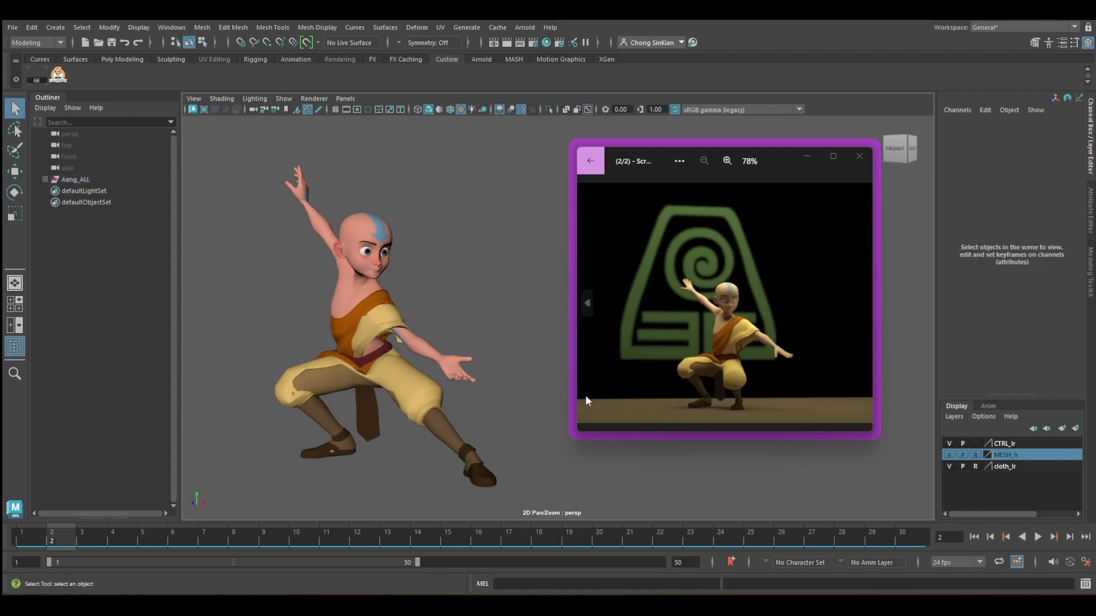